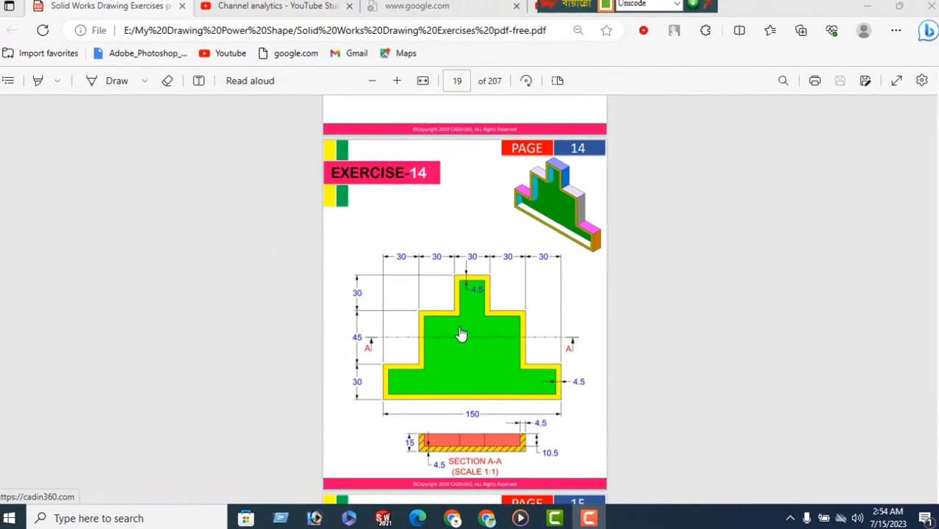
# Switch to SOLIDWORKS and start a sketch on the Front Plane.
pyautogui.click(383, 518)
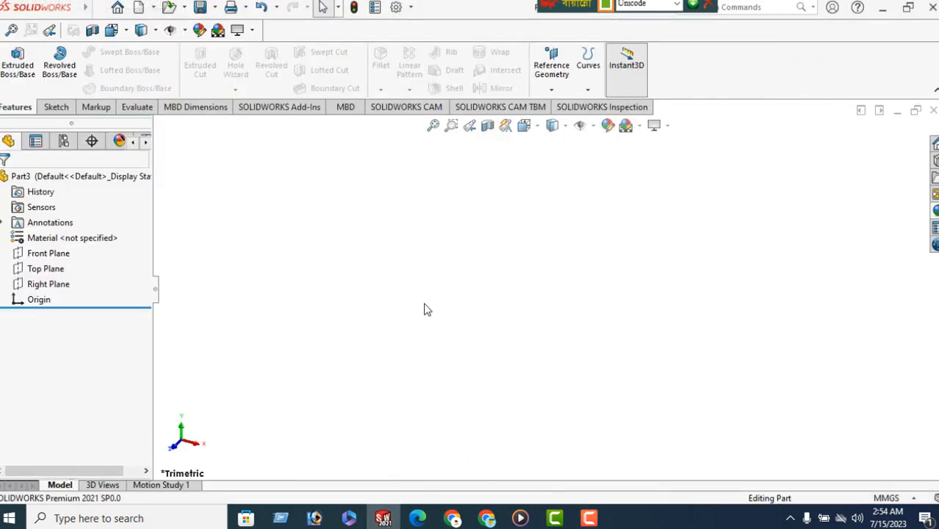
pyautogui.click(46, 256)
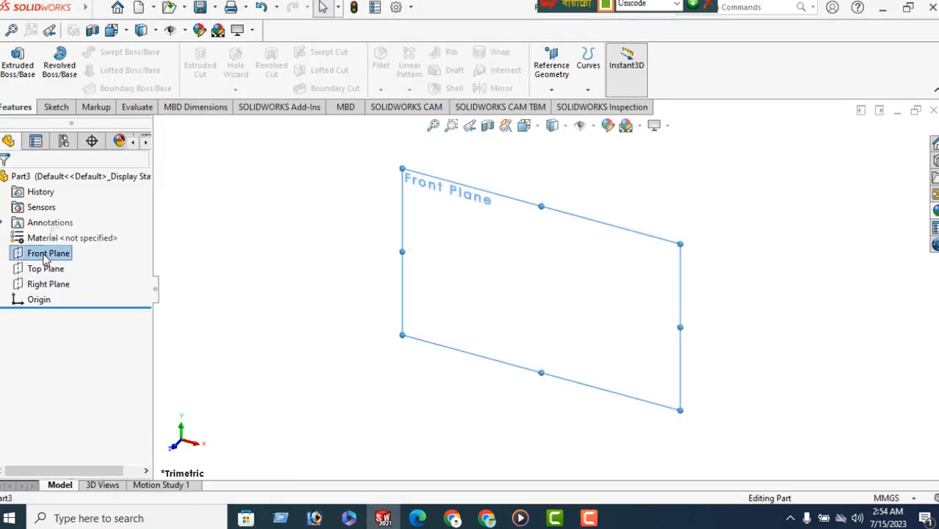
pyautogui.click(54, 233)
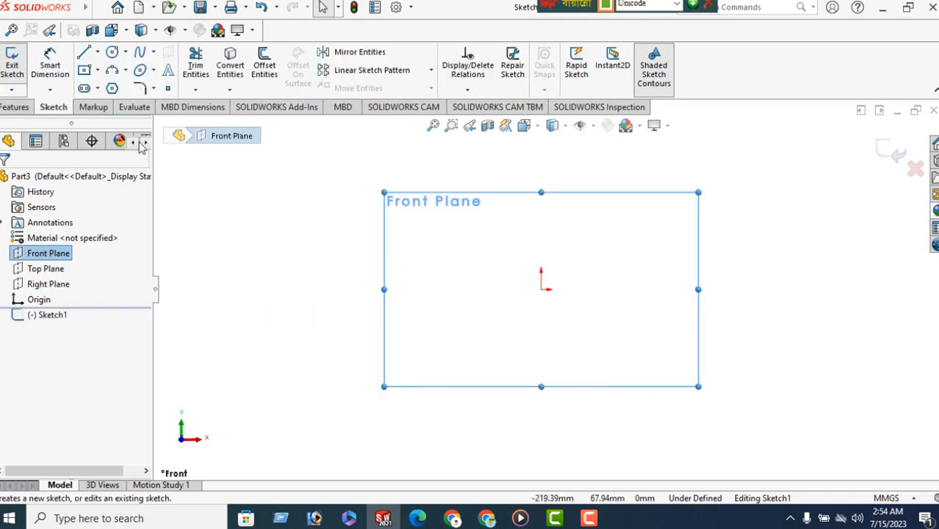
# Sketch a stepped line chain from the origin: about 82 mm horizontally left, up, right to about half that width, and up again.
pyautogui.click(98, 54)
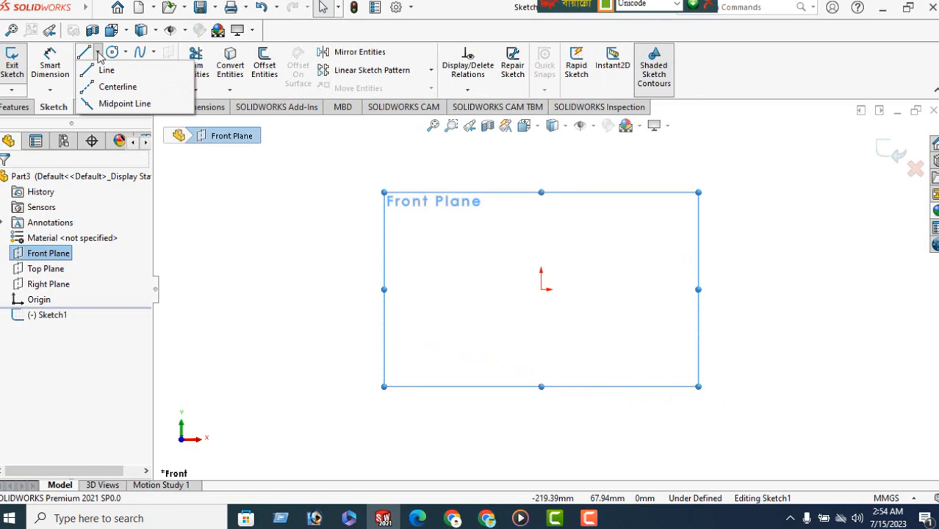
pyautogui.click(107, 71)
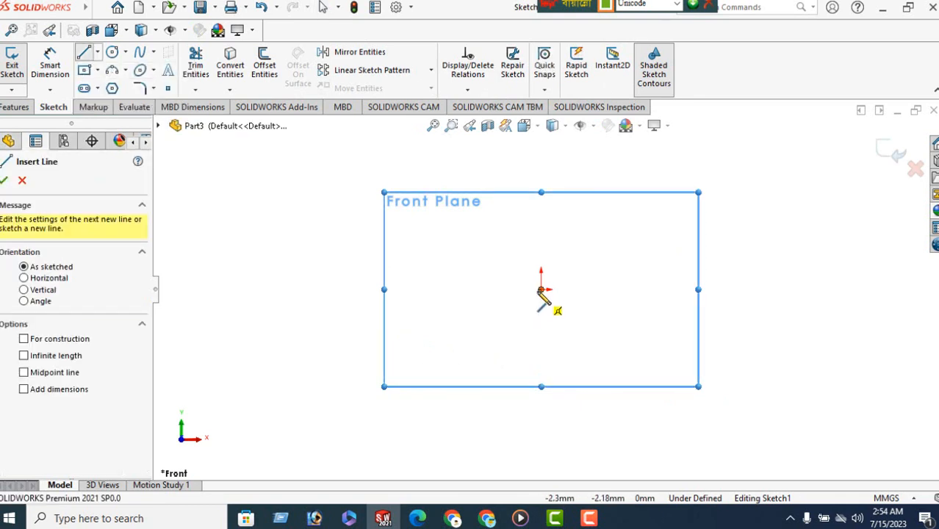
pyautogui.click(541, 289)
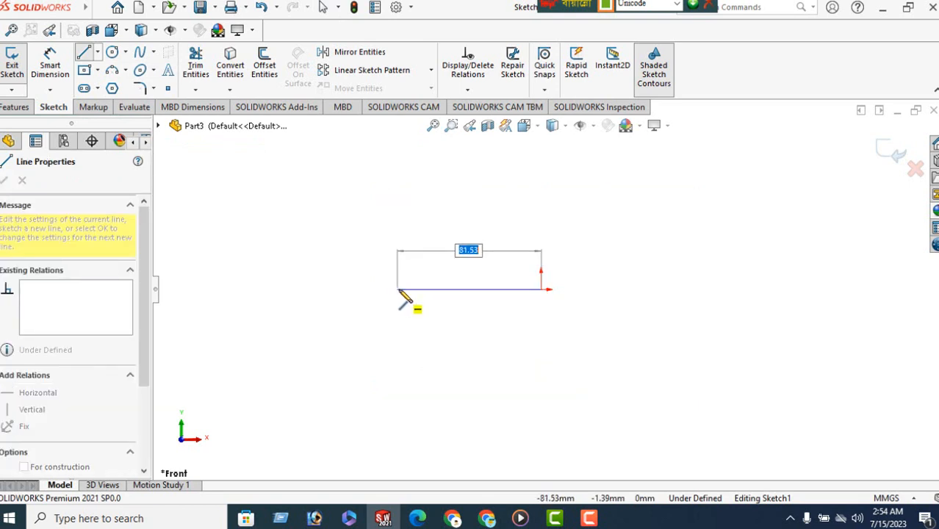
pyautogui.click(397, 289)
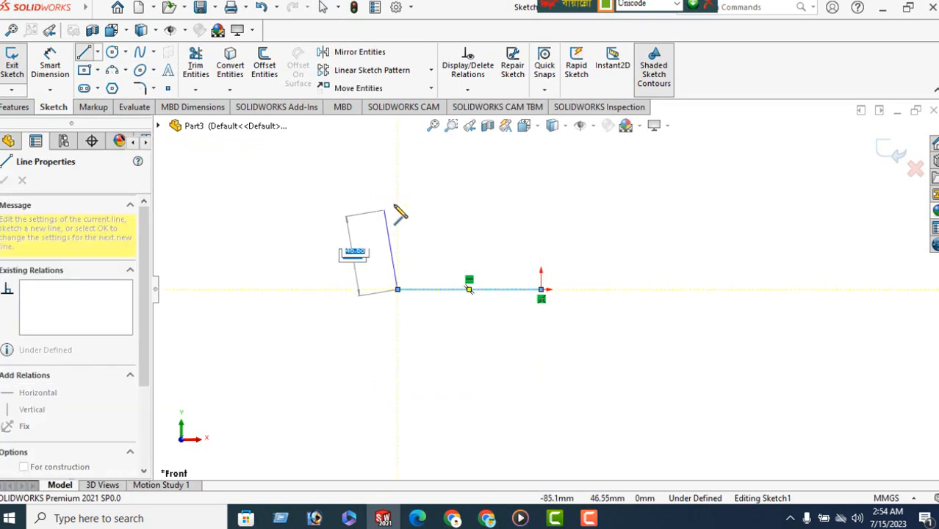
pyautogui.click(398, 200)
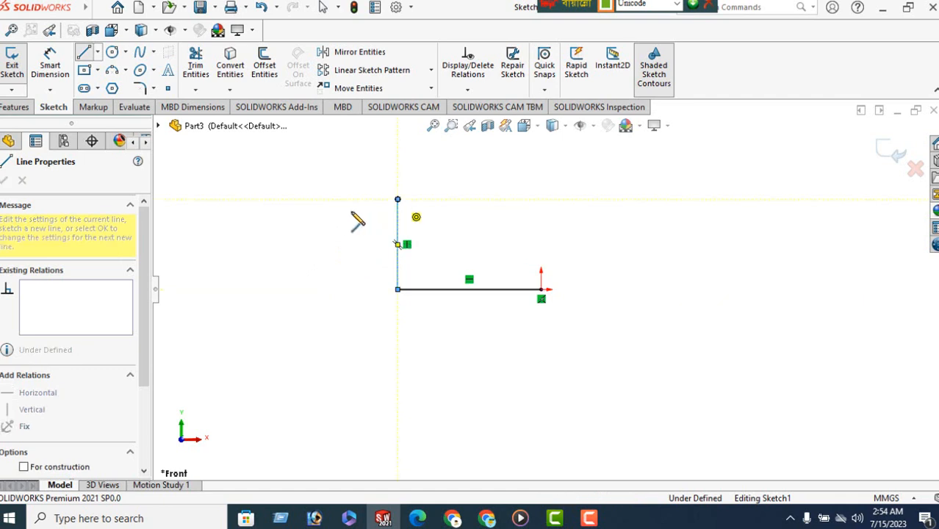
pyautogui.click(470, 200)
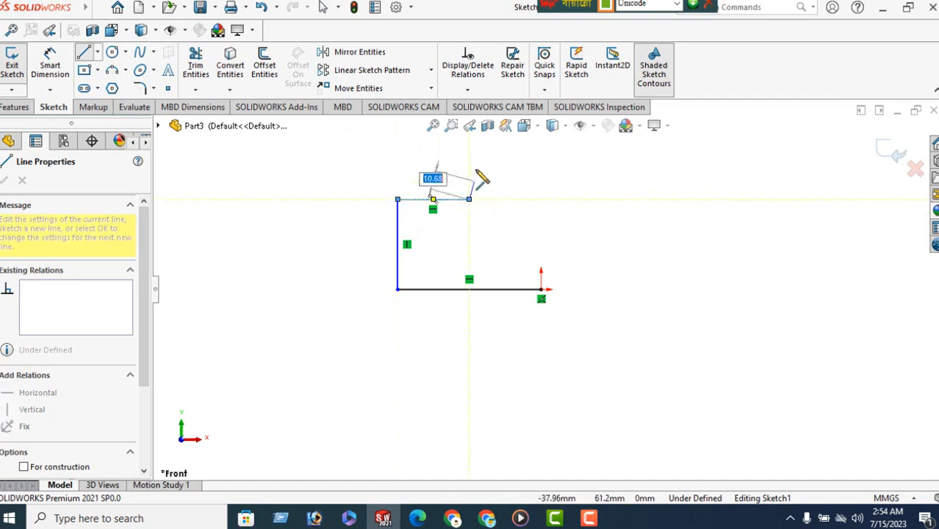
pyautogui.click(470, 142)
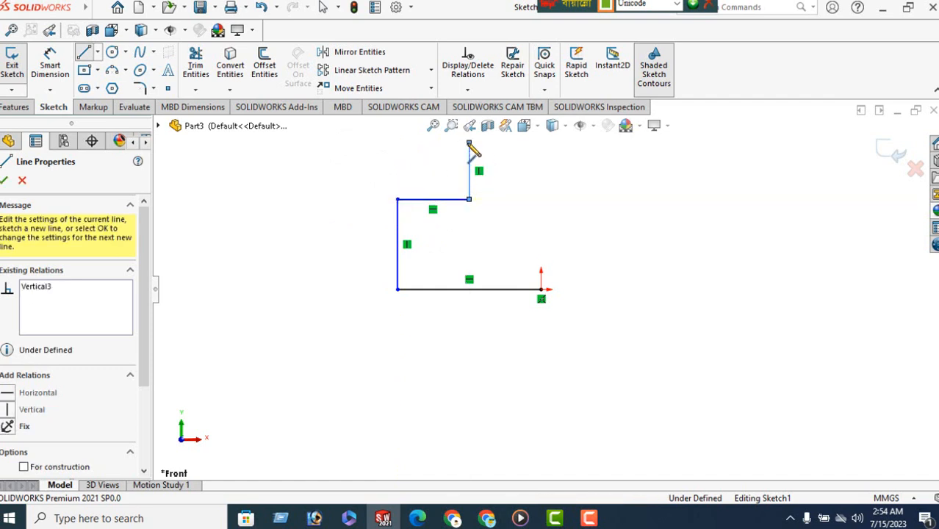
pyautogui.rightClick(361, 193)
pyautogui.click(365, 209)
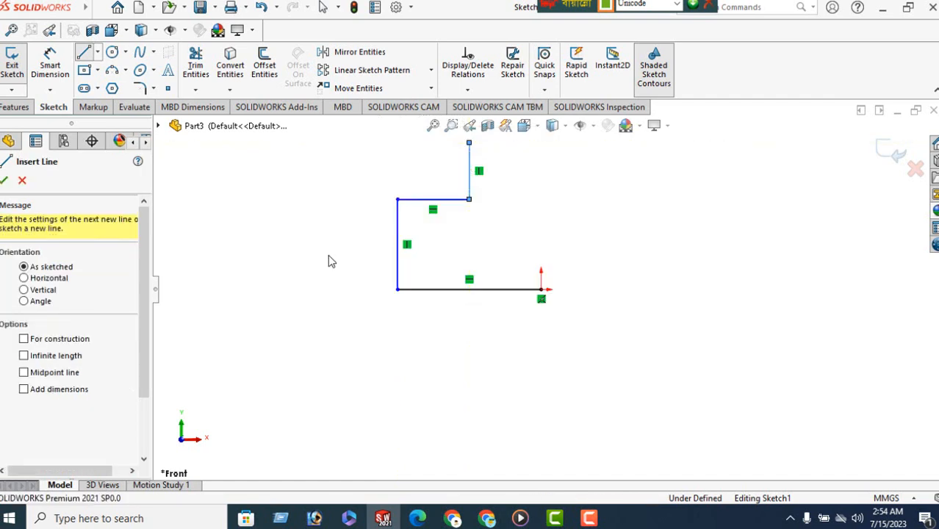
pyautogui.press('Escape')
# Draw a vertical centerline upward from the origin, extending above the stepped profile.
pyautogui.scroll(-2, 401, 344)
pyautogui.keyDown('ctrl'); pyautogui.moveTo(400, 344); pyautogui.dragTo(339, 423, button='middle'); pyautogui.keyUp('ctrl')
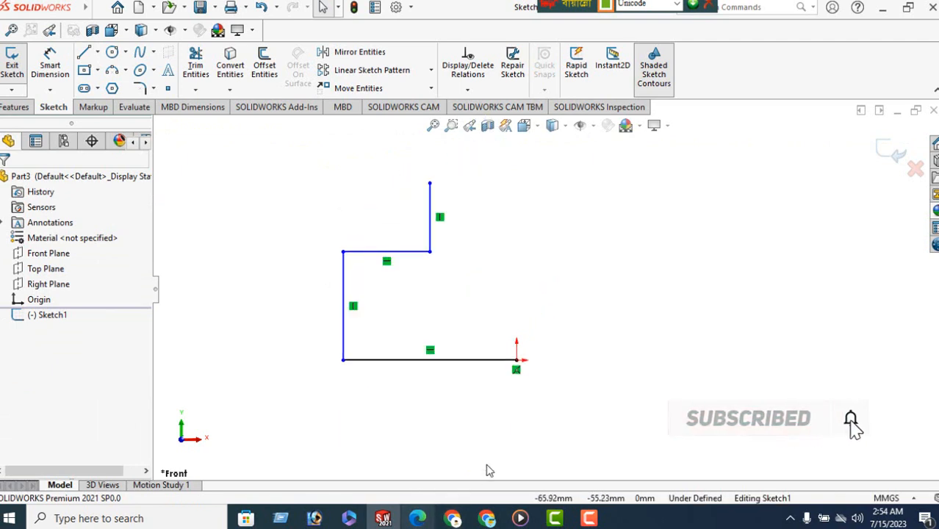
pyautogui.click(97, 52)
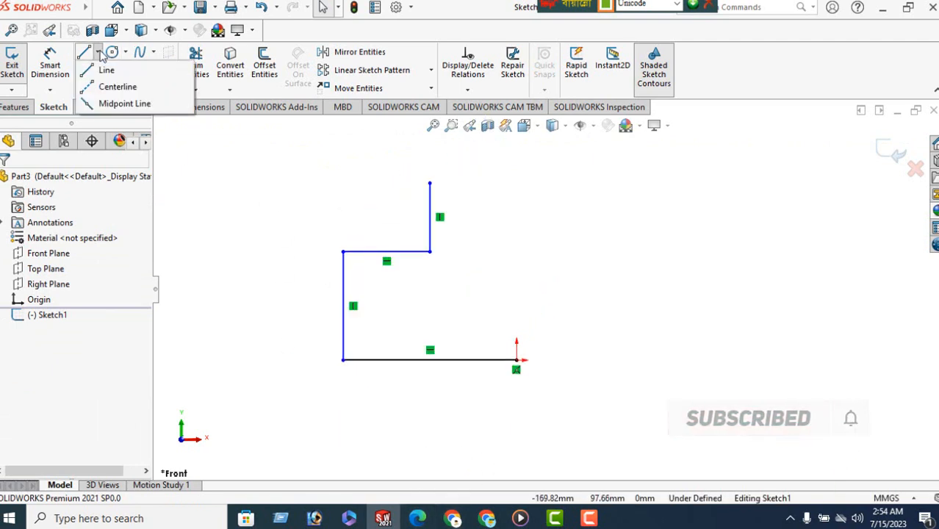
pyautogui.click(117, 84)
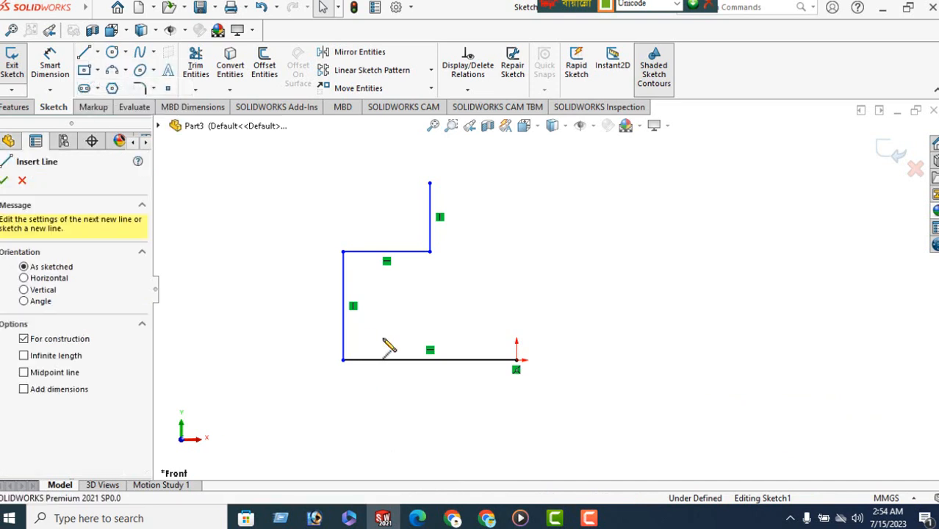
pyautogui.click(517, 361)
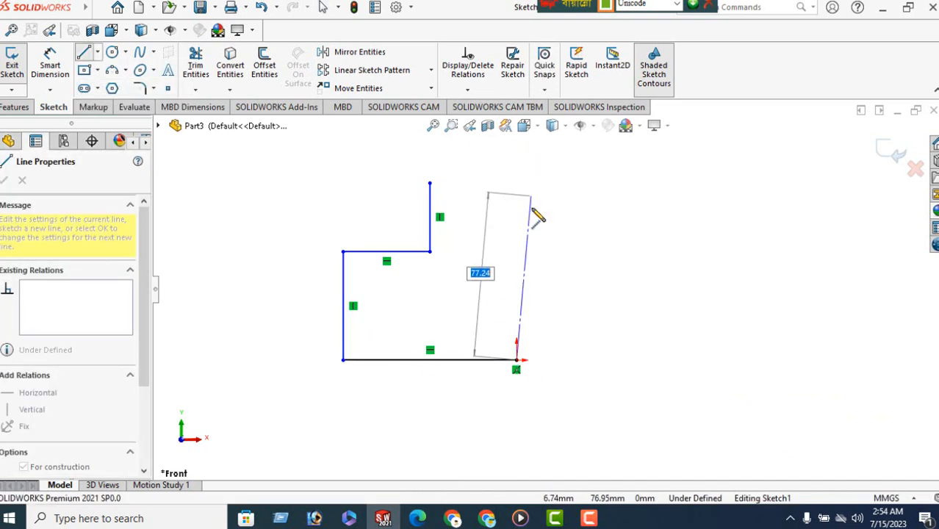
pyautogui.scroll(-3, 536, 217)
pyautogui.scroll(3, 535, 220)
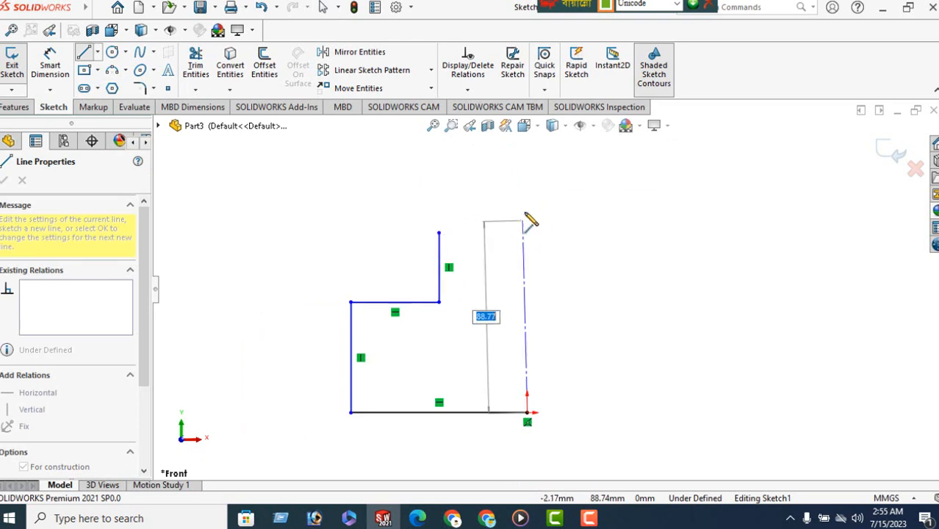
pyautogui.click(528, 190)
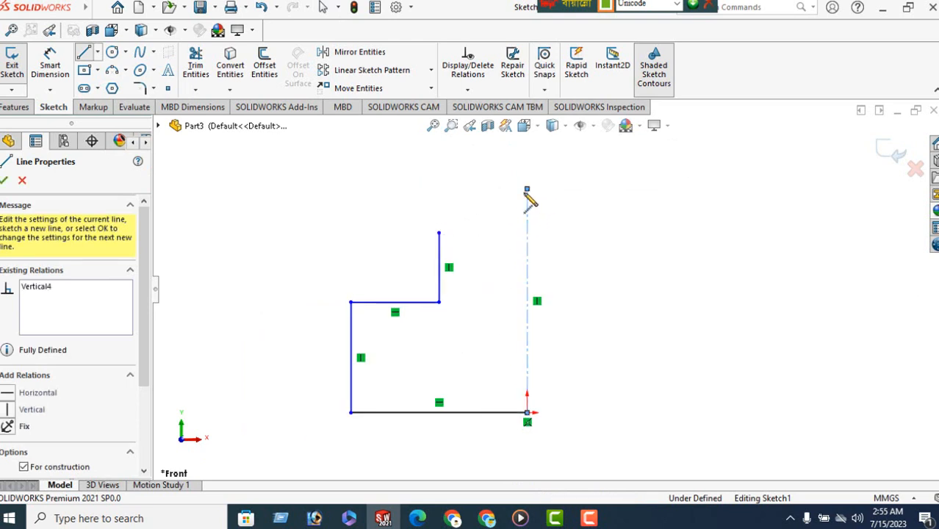
pyautogui.rightClick(368, 208)
pyautogui.click(395, 211)
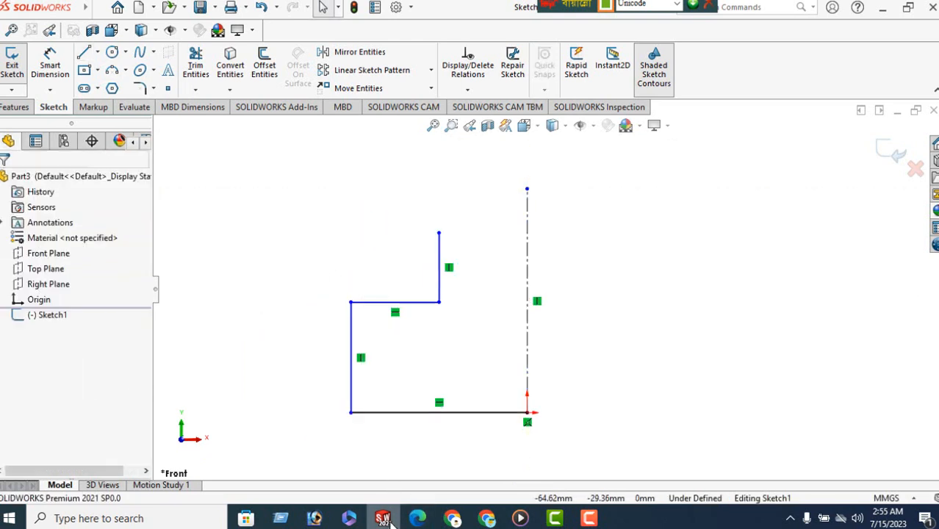
# Check the overall width on the Exercise-14 drawing in Edge, and dimension the sketch's bottom line to 75 mm in SOLIDWORKS.
pyautogui.click(418, 518)
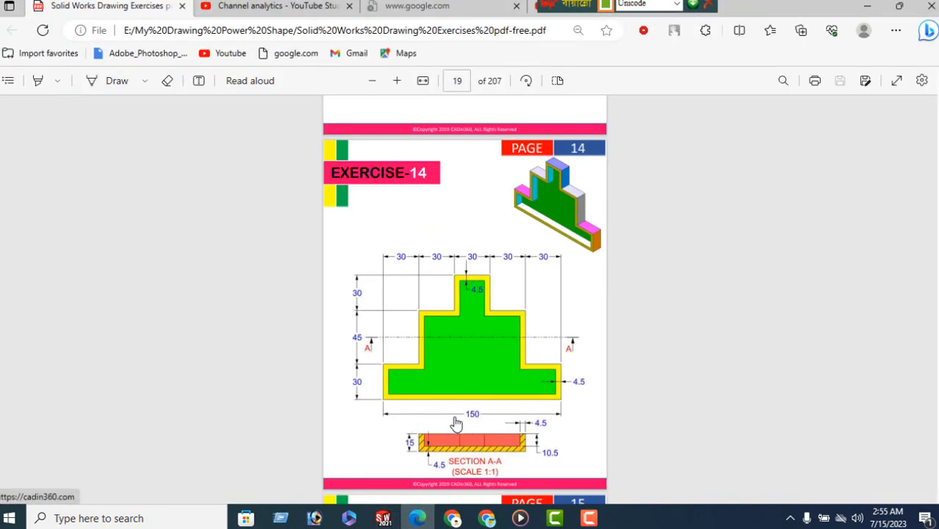
pyautogui.click(430, 518)
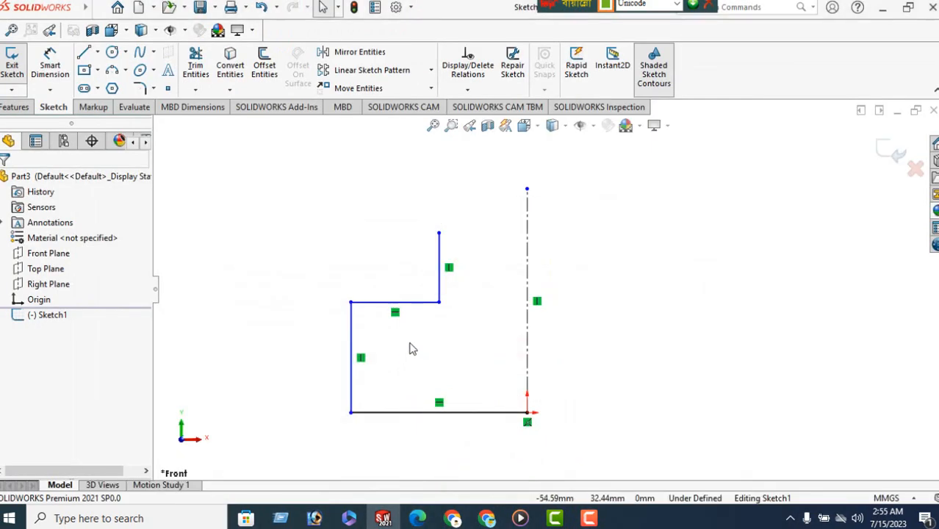
pyautogui.click(50, 65)
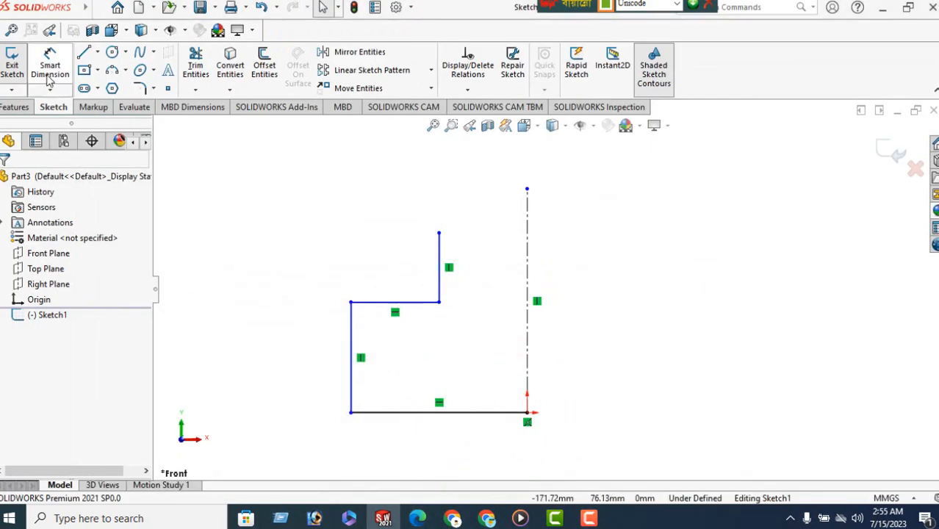
pyautogui.click(408, 412)
pyautogui.click(418, 445)
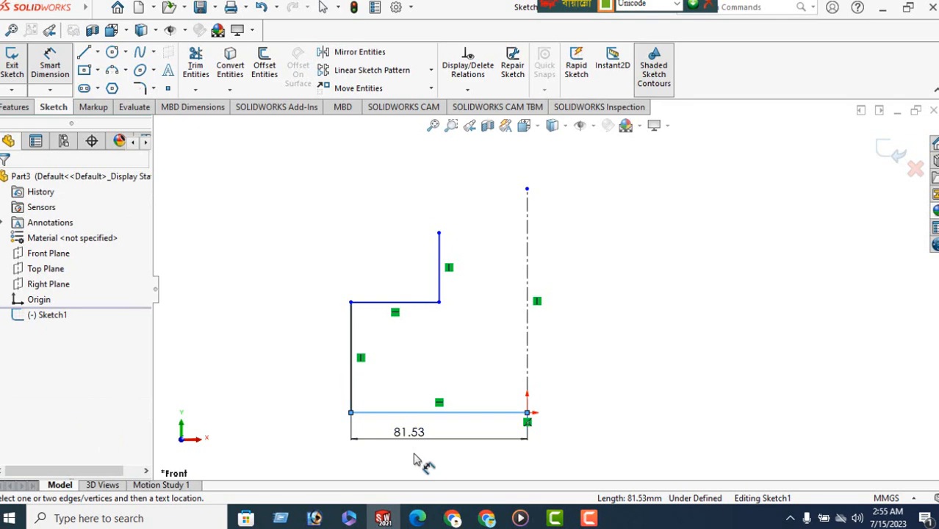
pyautogui.click(414, 459)
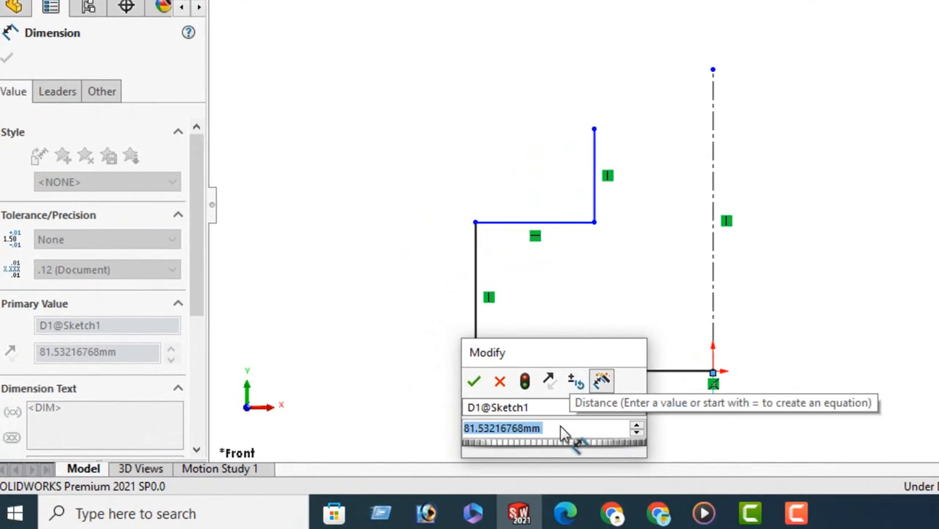
pyautogui.write('75')
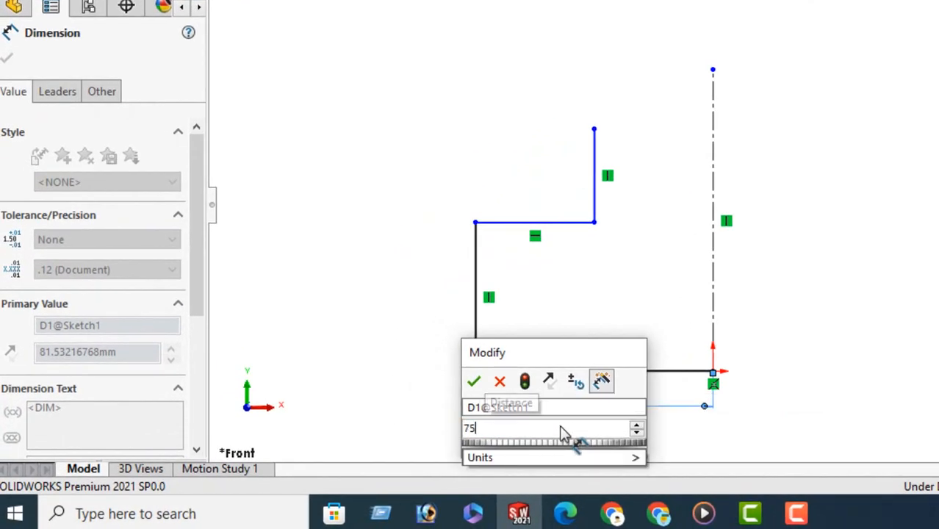
pyautogui.press('Return')
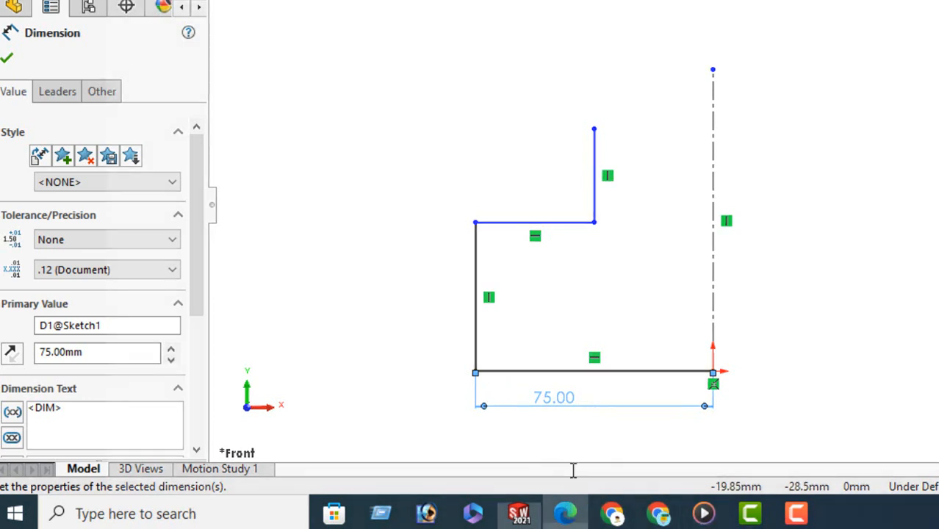
# Check the base height on the Exercise-14 drawing in Edge, and dimension the outer left vertical line to 30 mm in SOLIDWORKS.
pyautogui.click(565, 514)
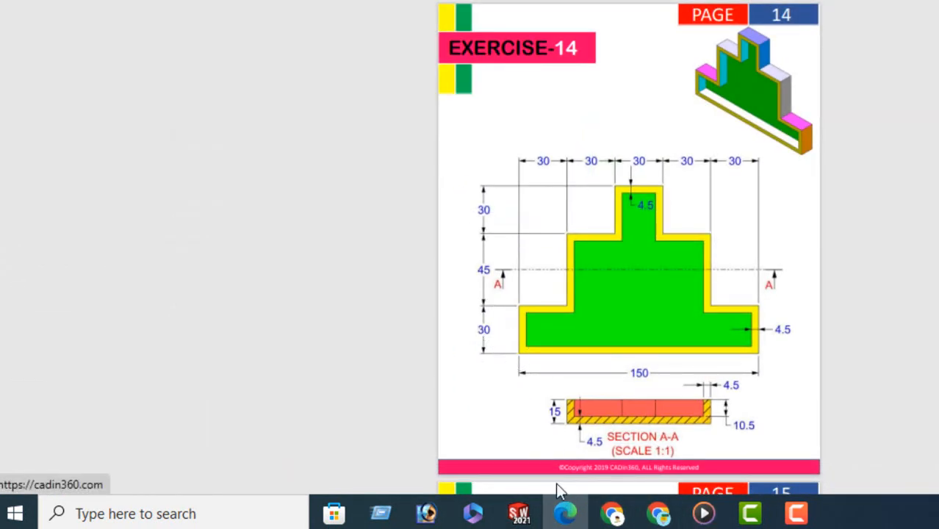
pyautogui.click(561, 511)
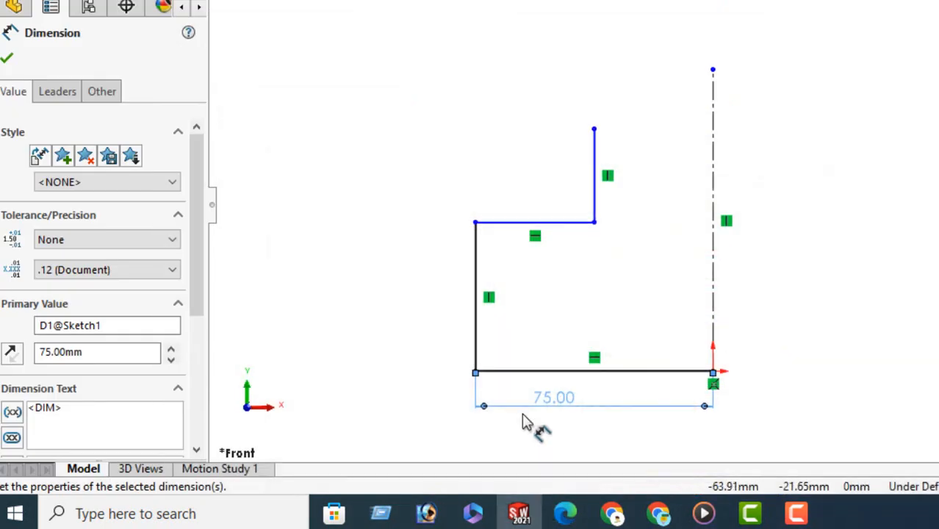
pyautogui.click(479, 305)
pyautogui.click(434, 327)
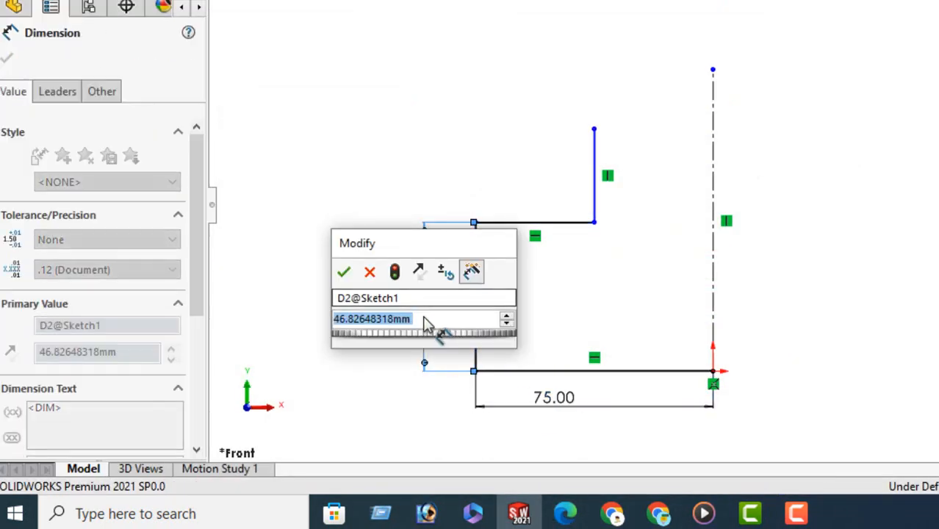
pyautogui.write('30')
pyautogui.press('Return')
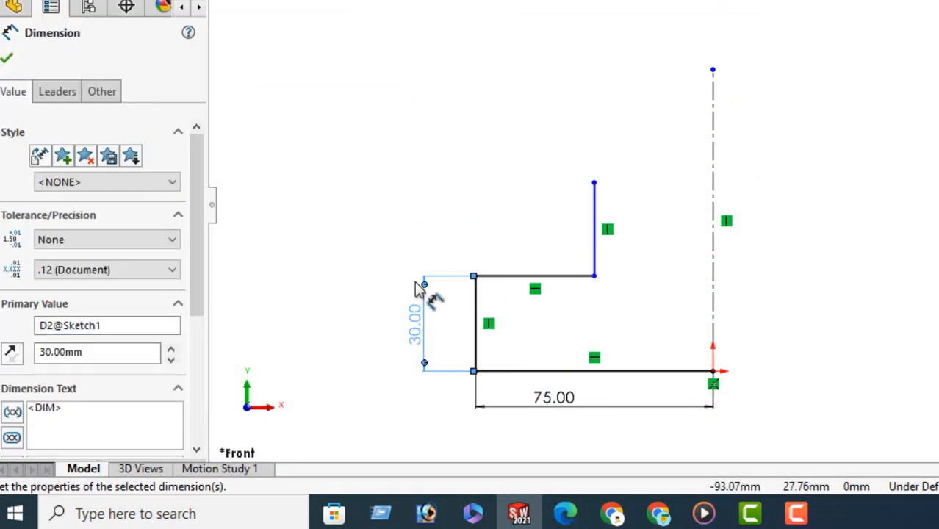
# Check the step width on the Exercise-14 drawing in Edge, and dimension the horizontal ledge line to 30 mm in SOLIDWORKS.
pyautogui.click(566, 514)
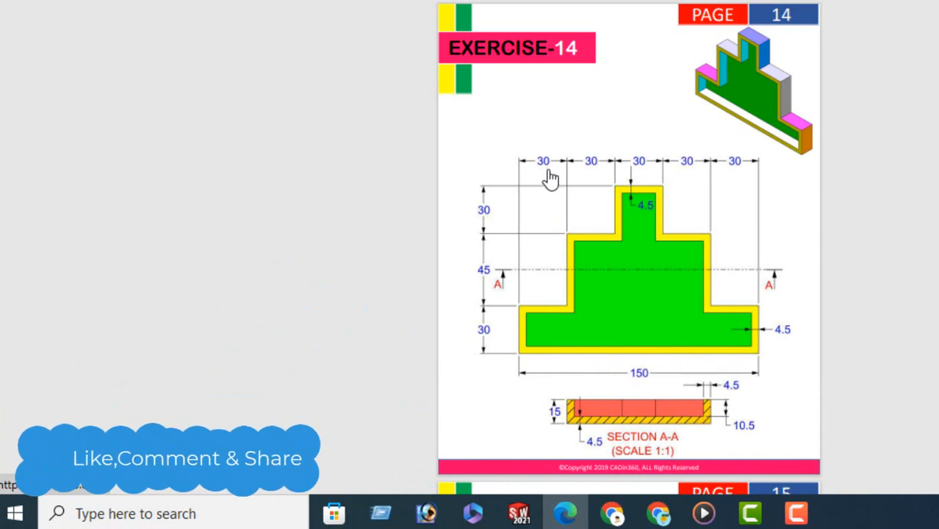
pyautogui.click(519, 514)
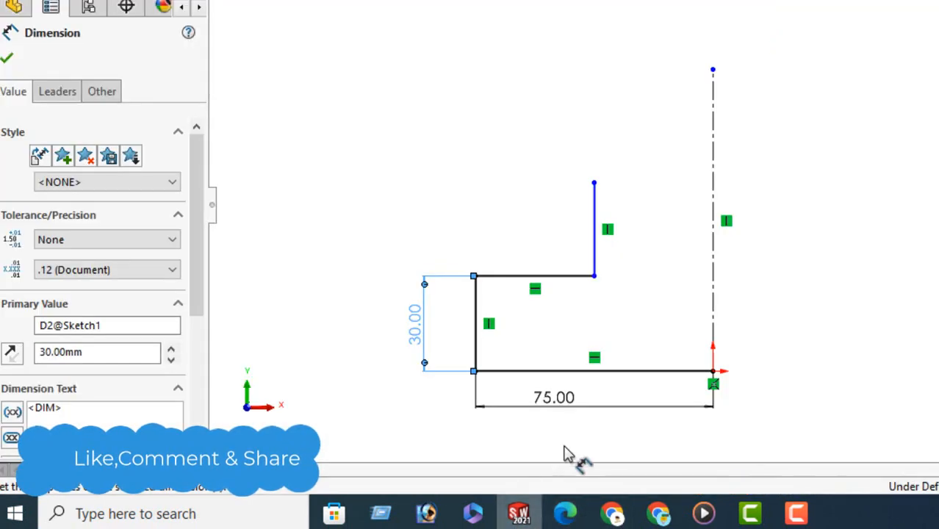
pyautogui.click(533, 277)
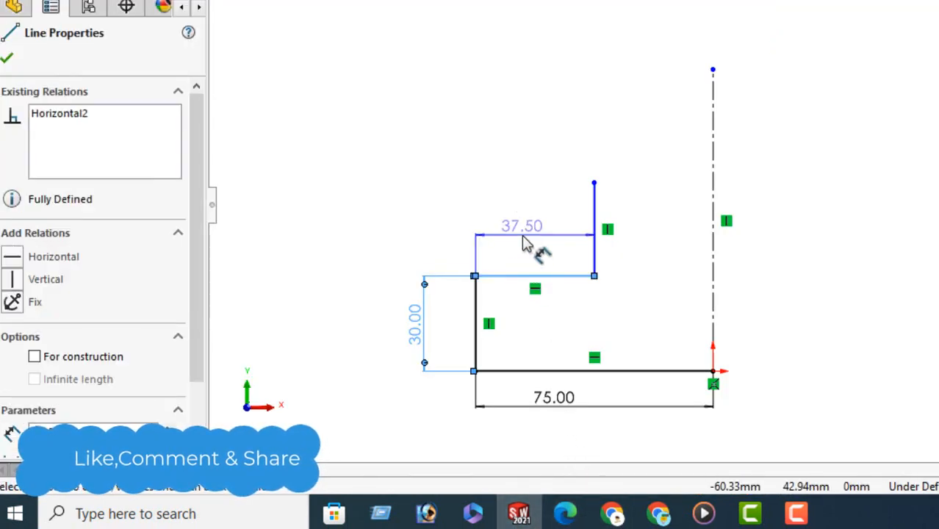
pyautogui.click(524, 245)
pyautogui.write('30')
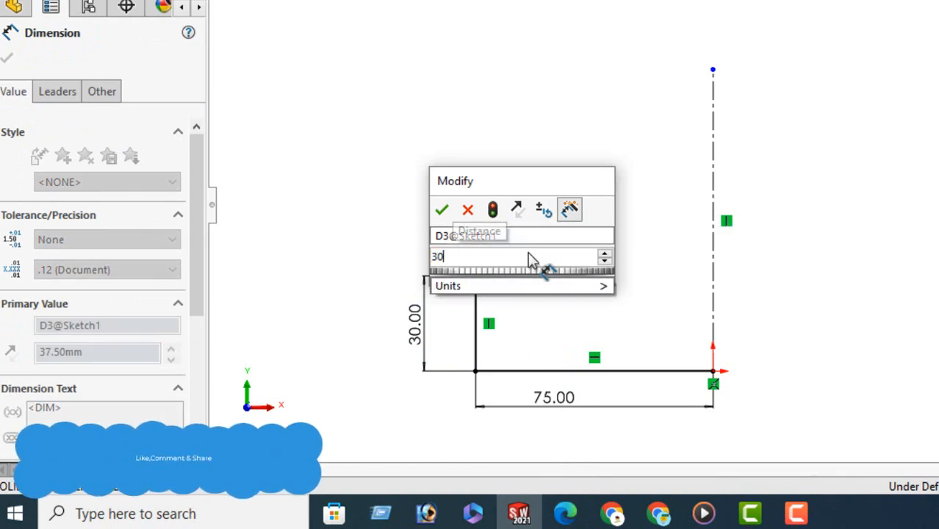
pyautogui.press('Return')
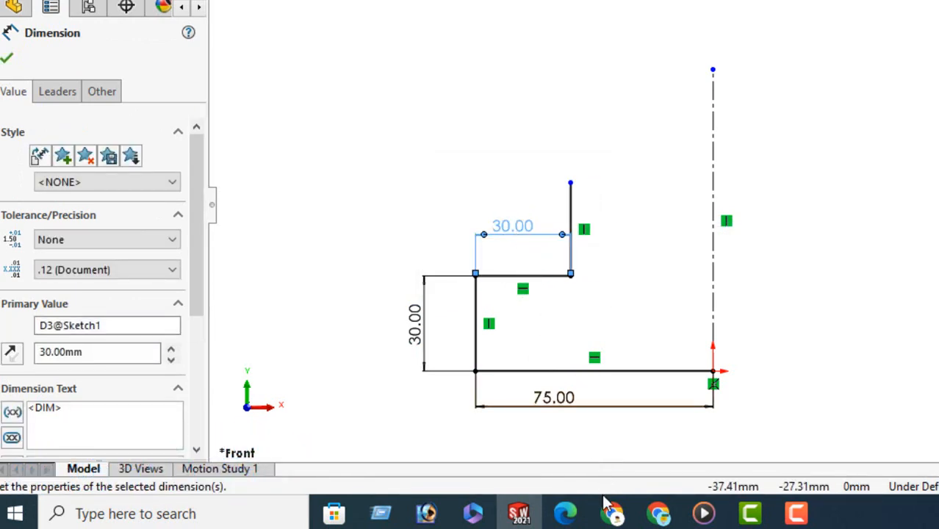
# Check the middle step height on the Exercise-14 drawing in Edge, and dimension the upper vertical line to 45 mm in SOLIDWORKS.
pyautogui.click(565, 514)
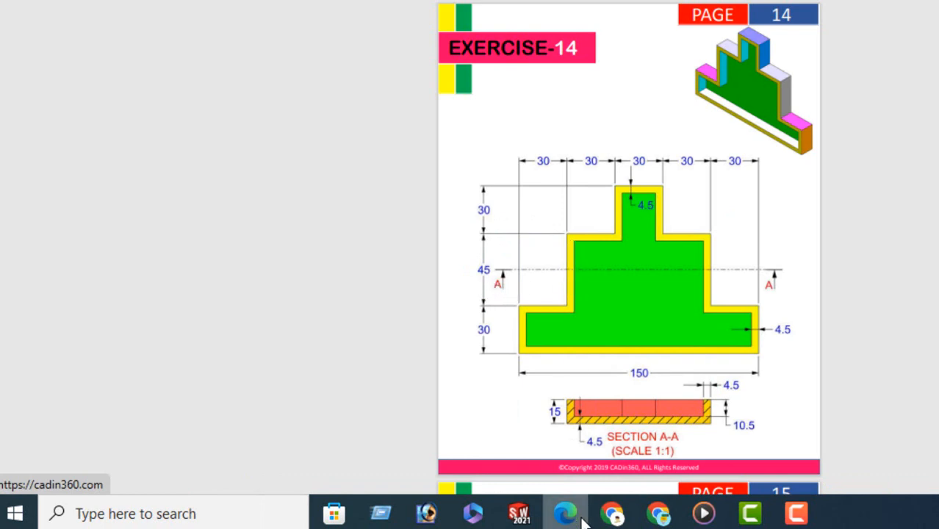
pyautogui.click(519, 513)
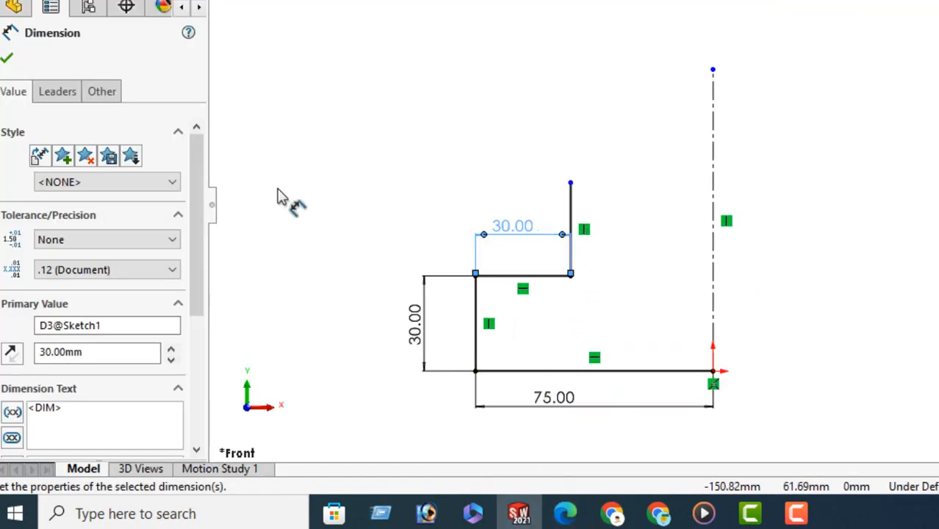
pyautogui.click(571, 217)
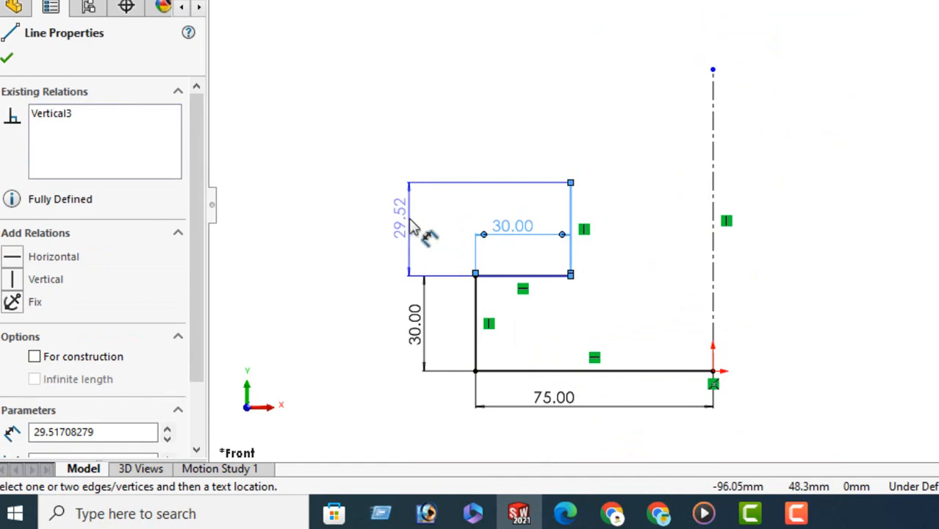
pyautogui.click(416, 244)
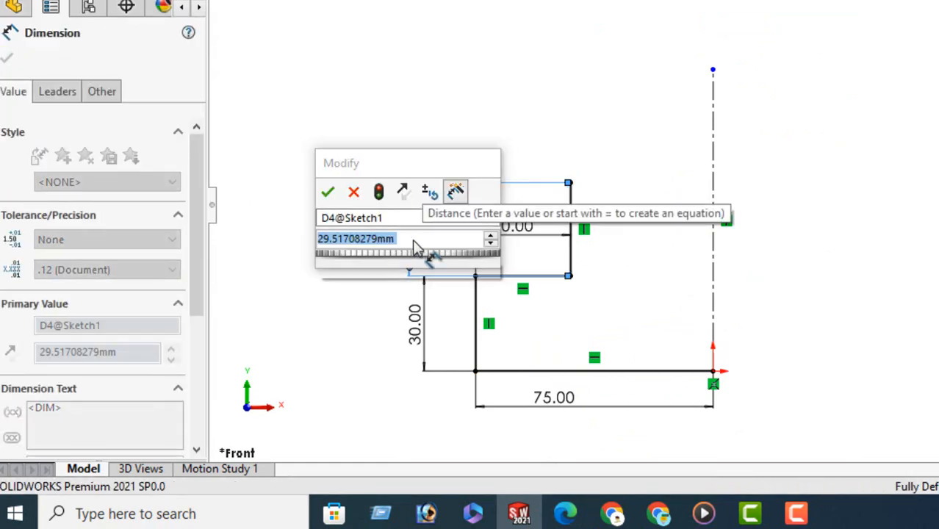
pyautogui.write('45')
pyautogui.press('Return')
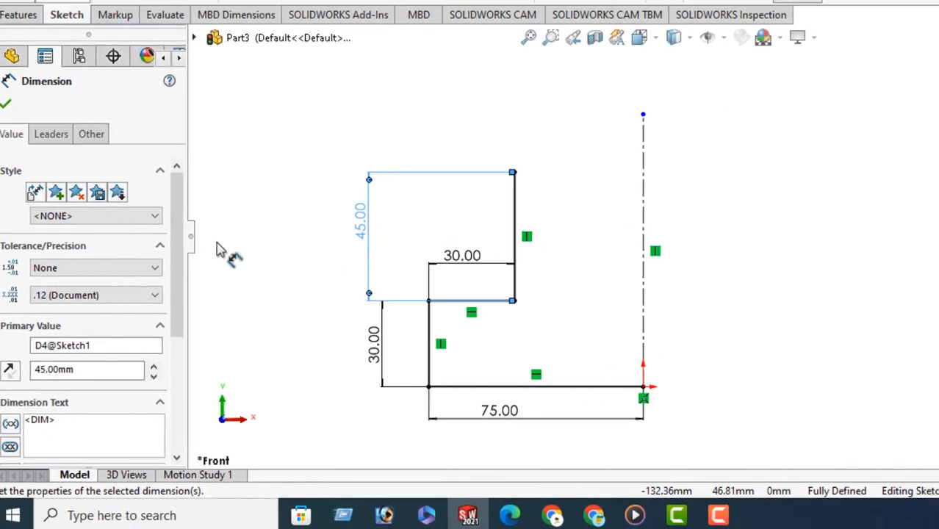
pyautogui.click(681, 350)
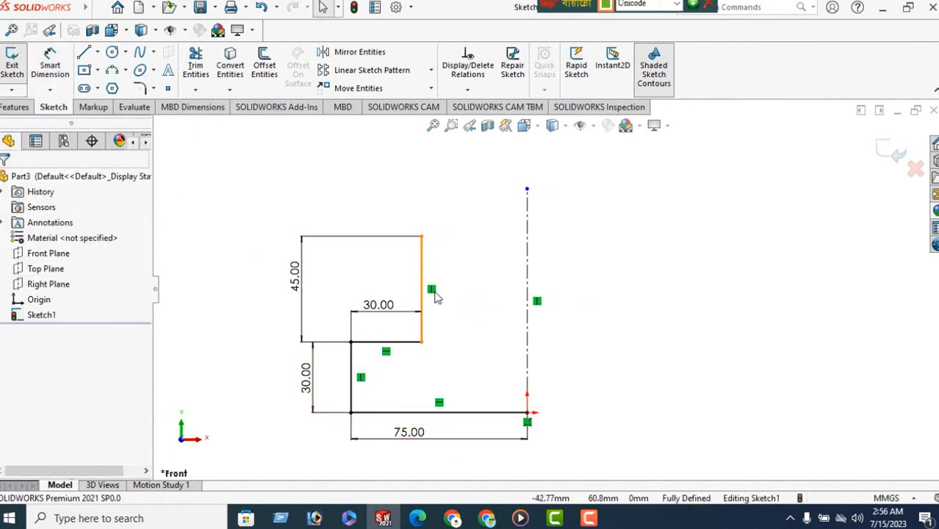
# Check the top step on the drawing in Edge, and extend the SOLIDWORKS profile with a horizontal line about 29 mm and a vertical about 20 mm.
pyautogui.click(426, 519)
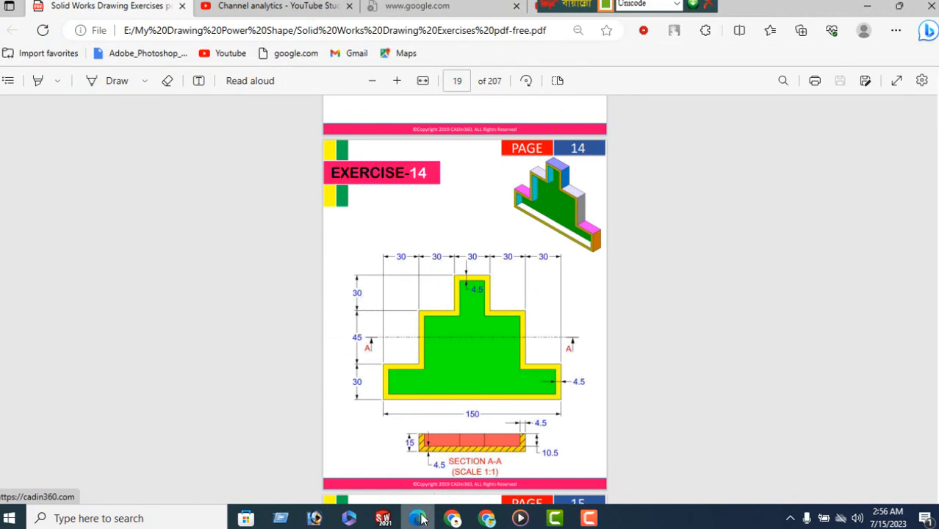
pyautogui.click(383, 519)
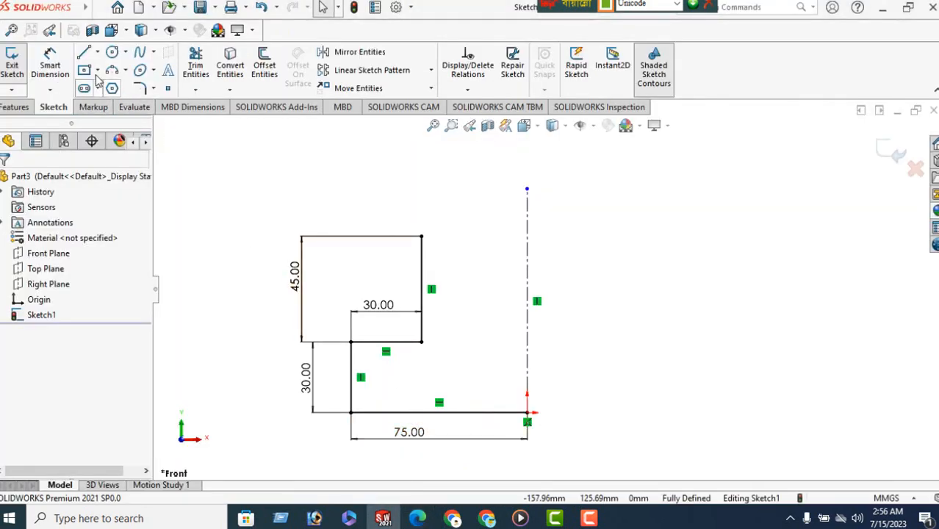
pyautogui.click(85, 54)
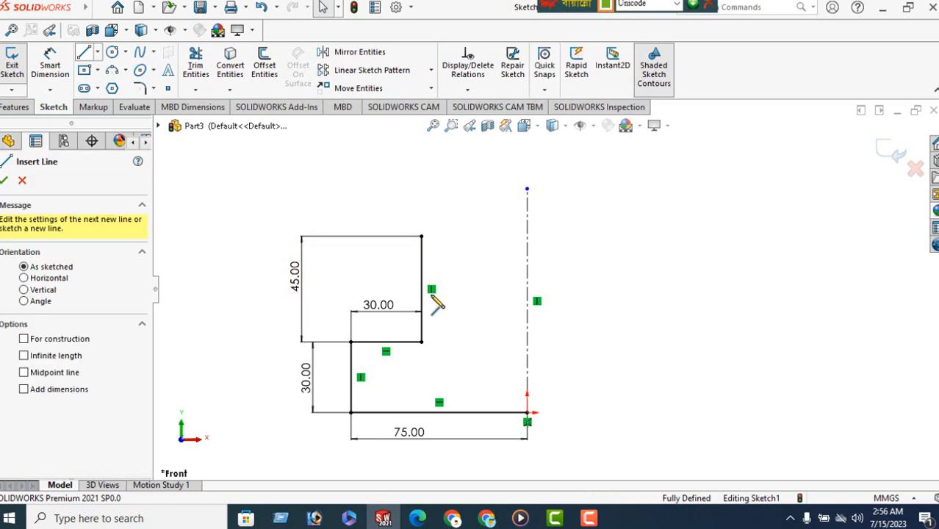
pyautogui.click(421, 237)
pyautogui.click(490, 237)
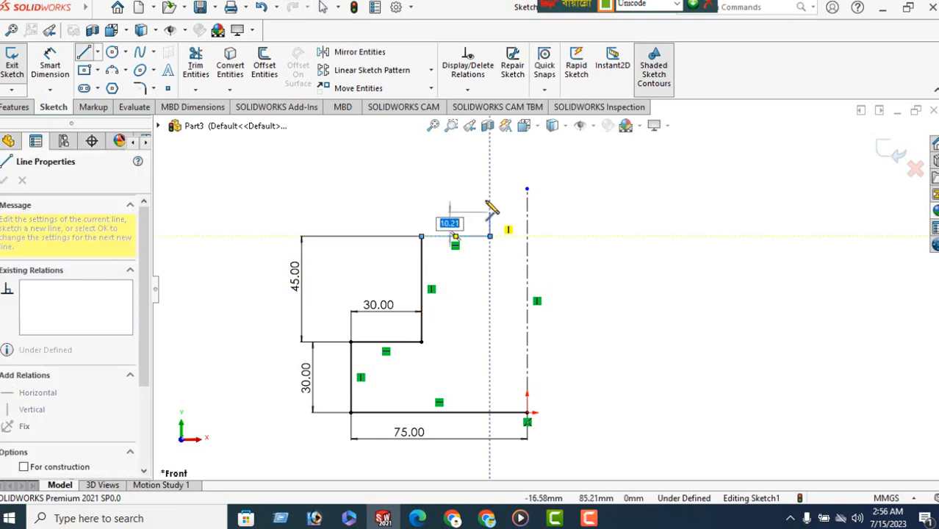
pyautogui.click(490, 188)
pyautogui.rightClick(312, 170)
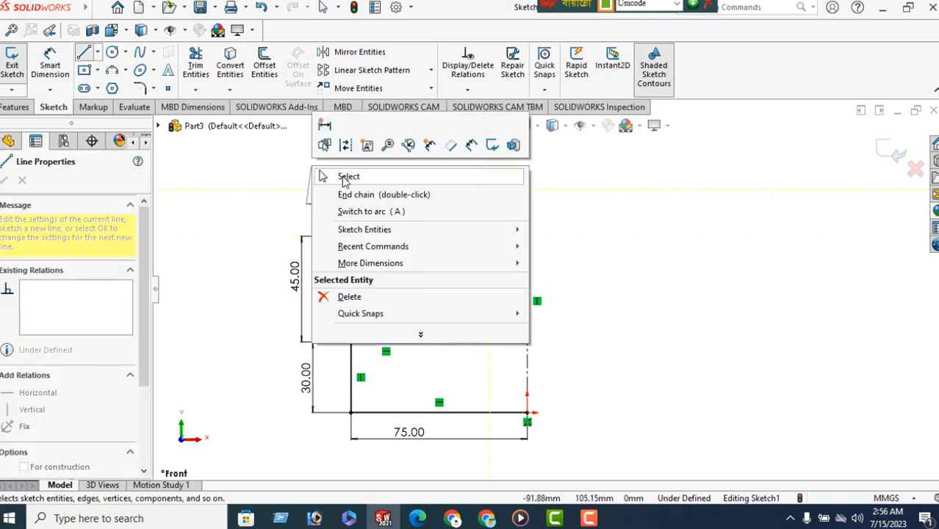
pyautogui.click(342, 177)
# Dimension the upper horizontal ledge line of the stepped profile to 30 mm.
pyautogui.click(50, 63)
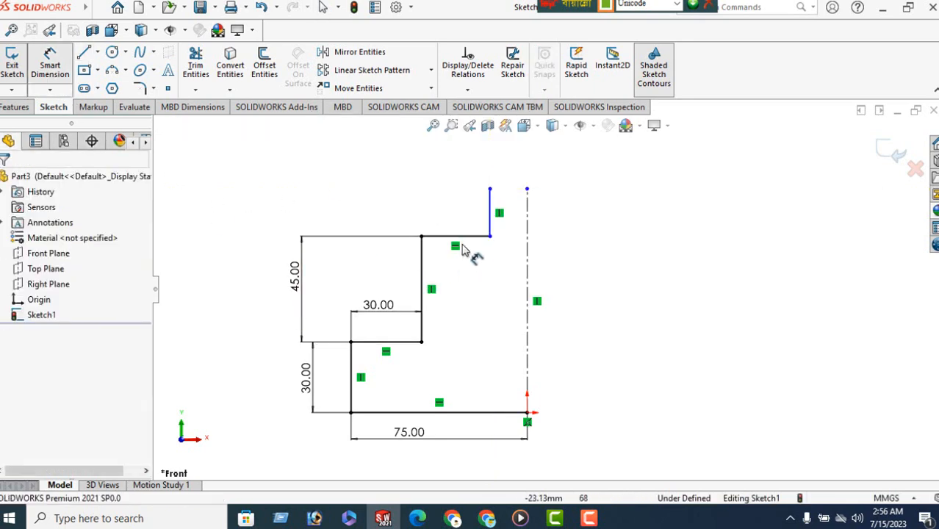
pyautogui.click(457, 237)
pyautogui.click(449, 217)
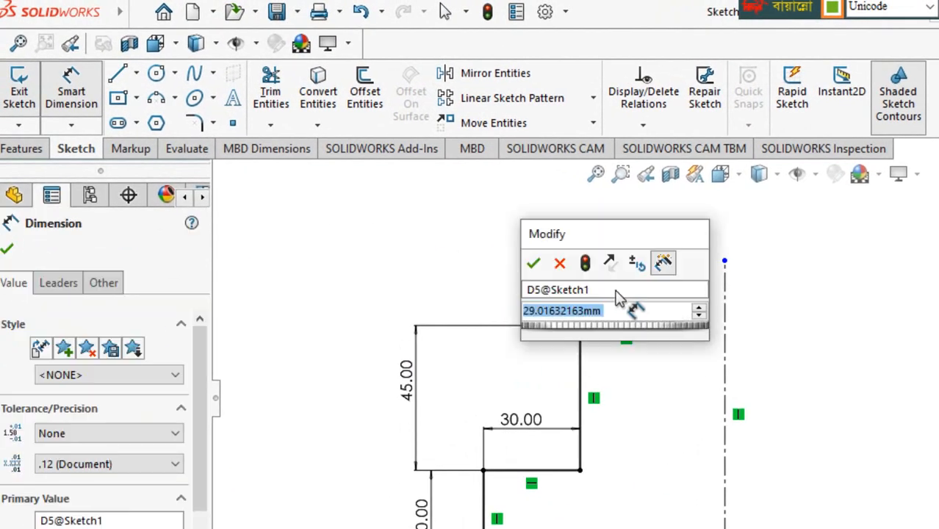
pyautogui.write('30')
pyautogui.press('Return')
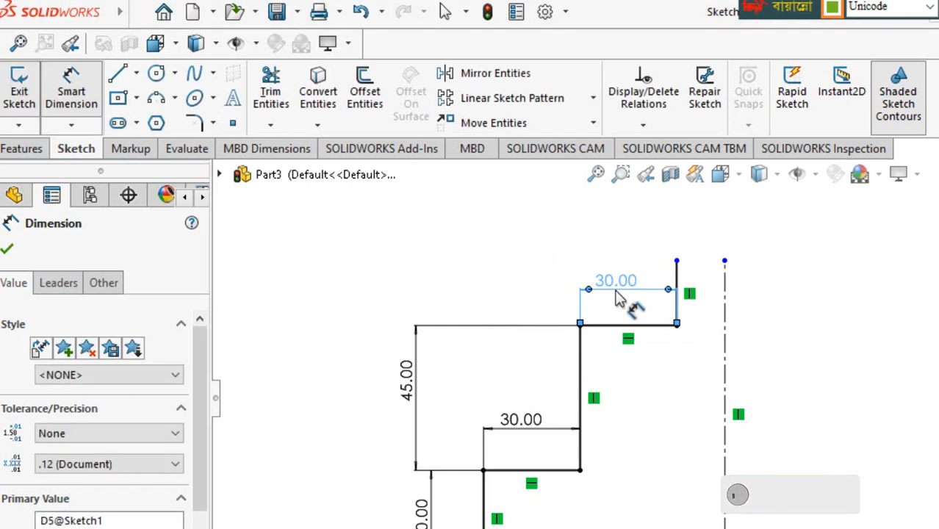
# Dimension the uppermost vertical line of the stepped profile to 30 mm.
pyautogui.click(680, 277)
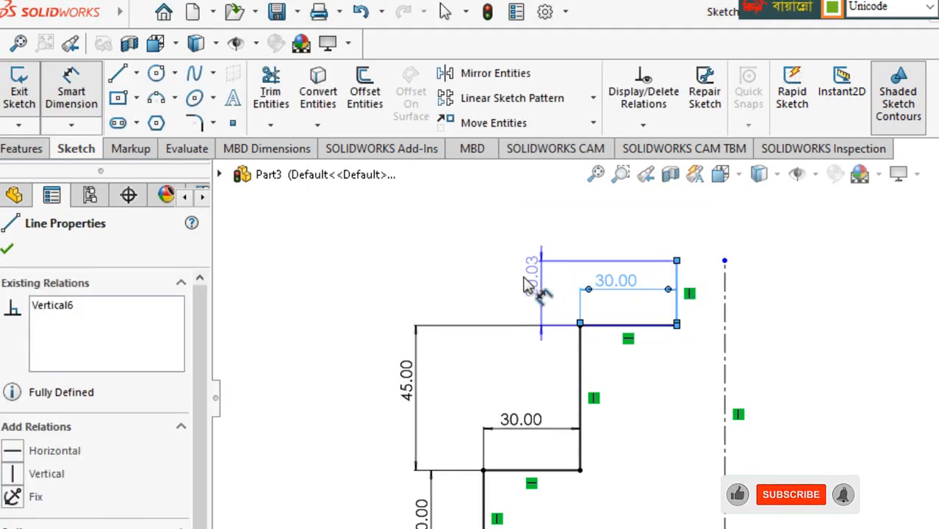
pyautogui.click(519, 295)
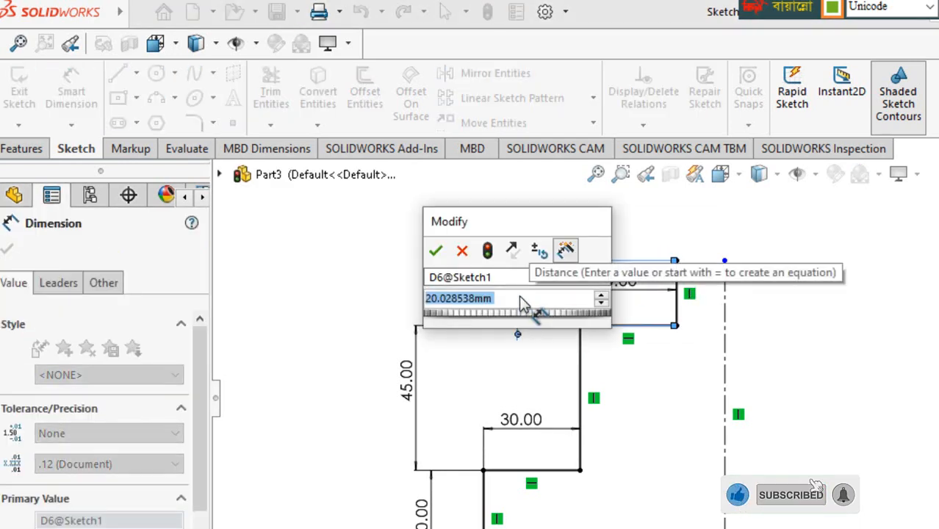
pyautogui.write('30')
pyautogui.press('Return')
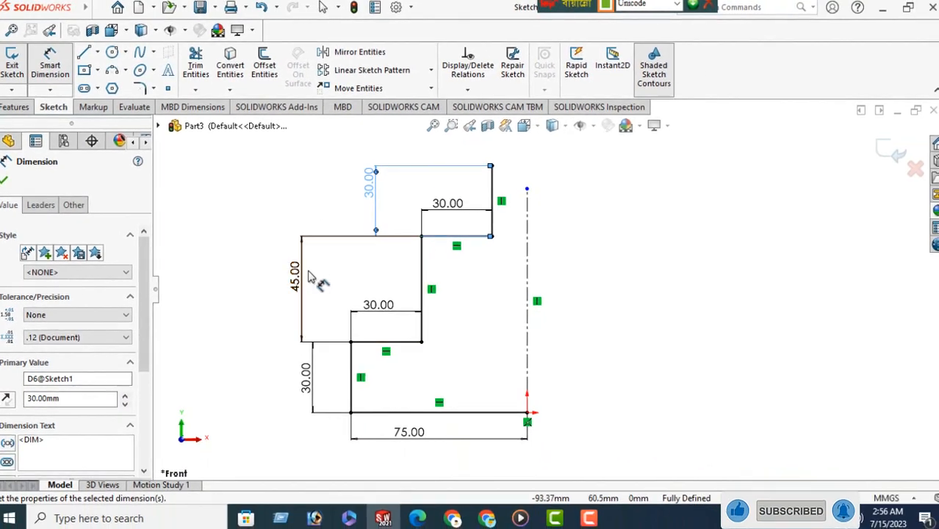
pyautogui.click(5, 182)
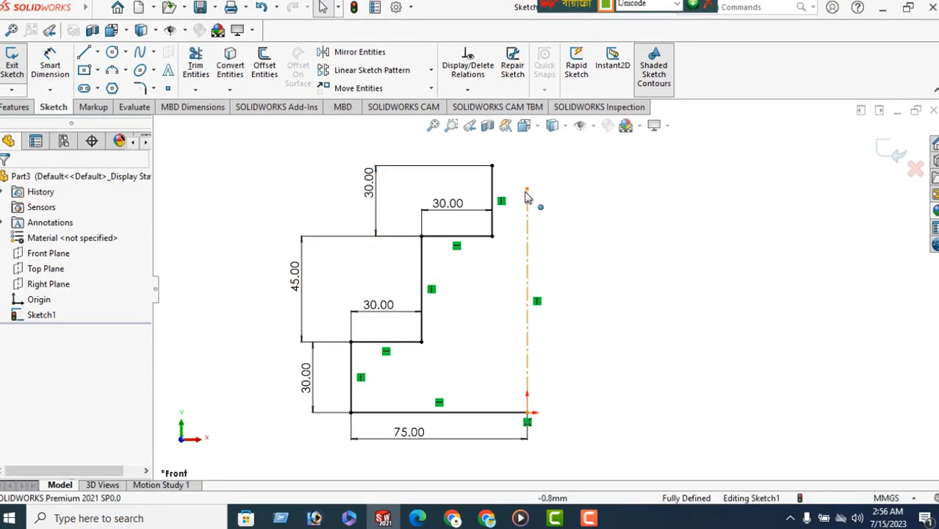
# Move the centerline's upper endpoint level with the profile's top at Y 105 mm, and join the profile to it with a horizontal line.
pyautogui.moveTo(528, 191); pyautogui.dragTo(527, 166)
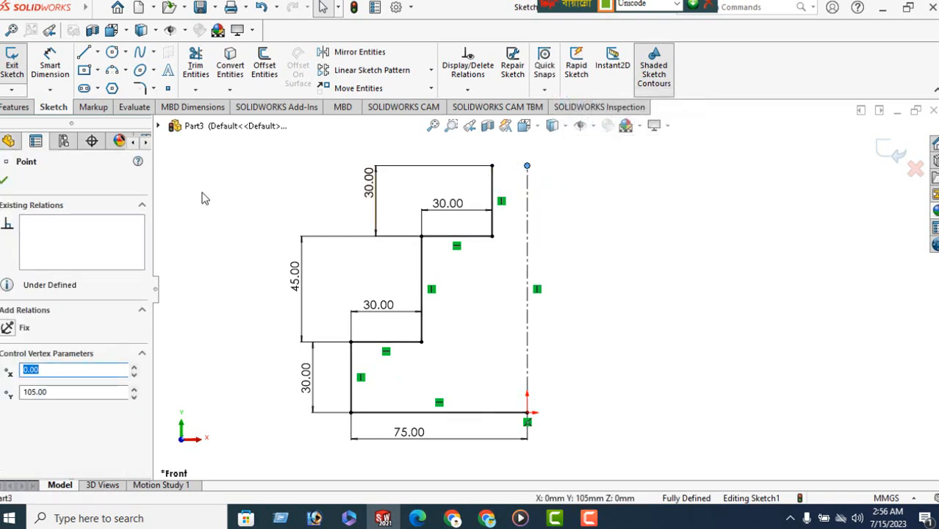
pyautogui.click(4, 182)
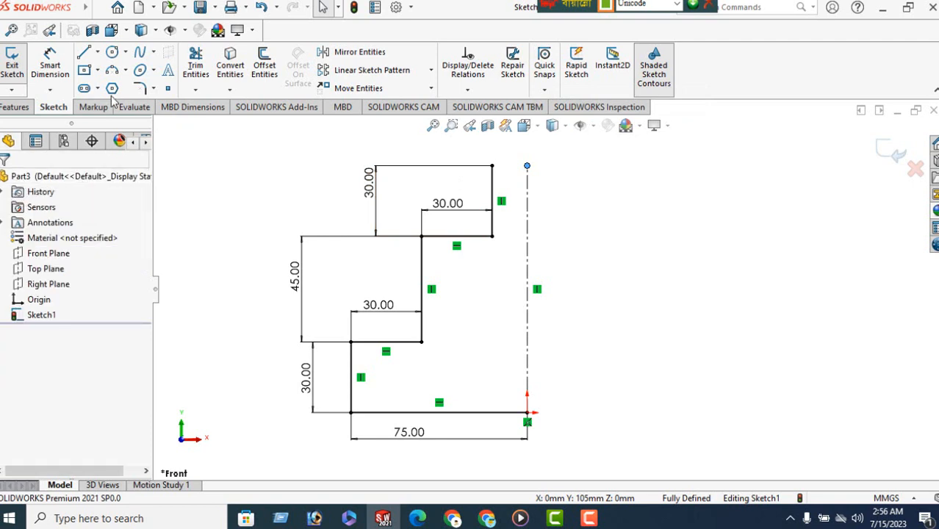
pyautogui.click(84, 53)
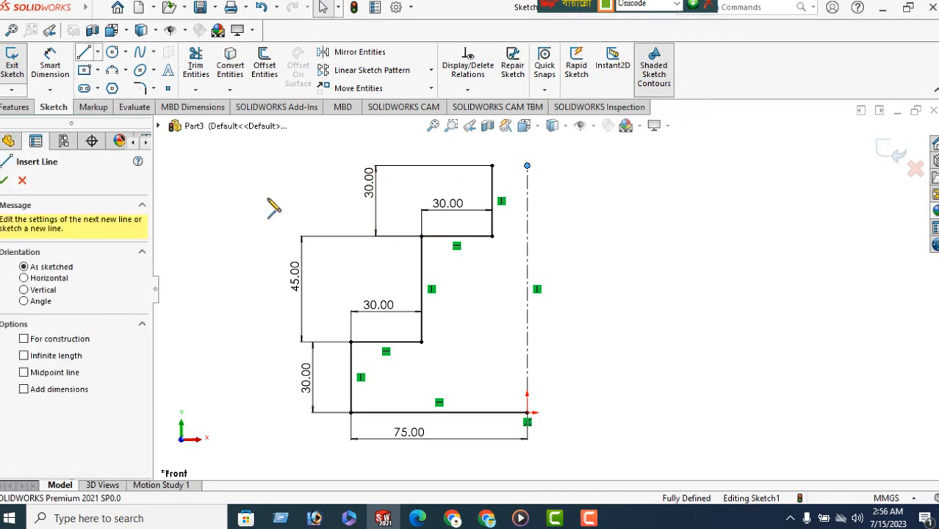
pyautogui.click(493, 166)
pyautogui.click(527, 166)
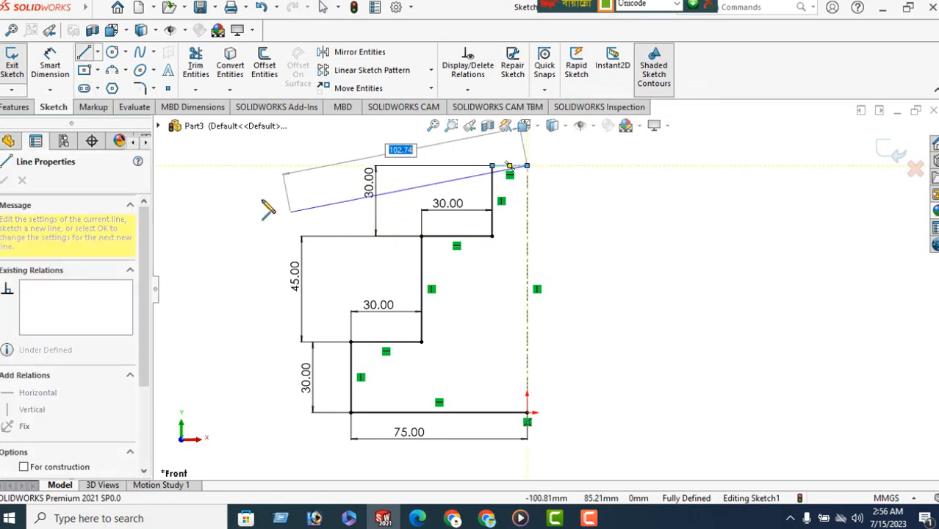
pyautogui.rightClick(261, 197)
pyautogui.click(283, 198)
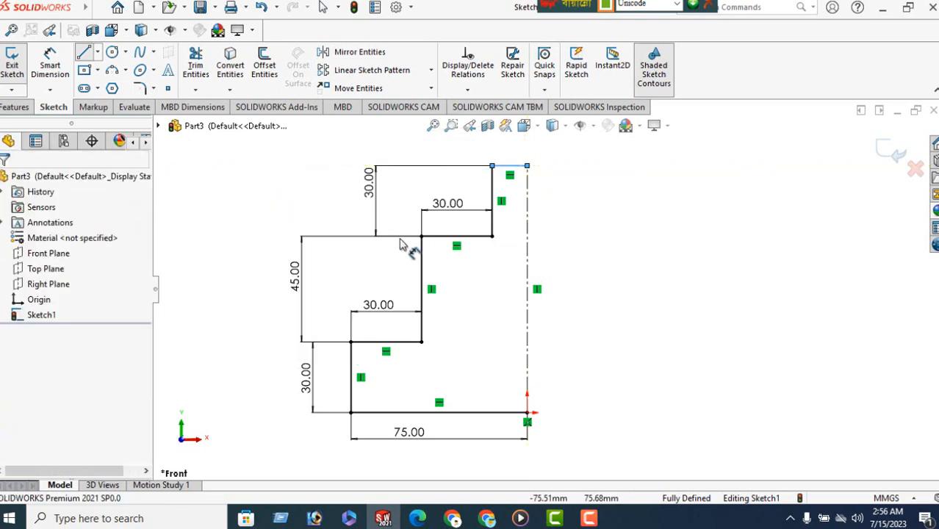
# Check the top width on the Exercise-14 drawing in Edge, and add a driven dimension to the short top line in SOLIDWORKS.
pyautogui.click(416, 520)
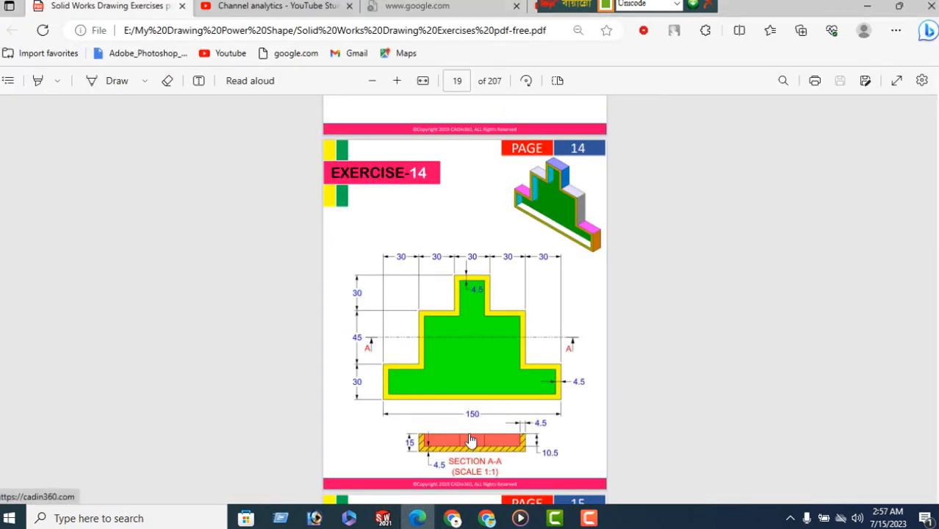
pyautogui.click(421, 519)
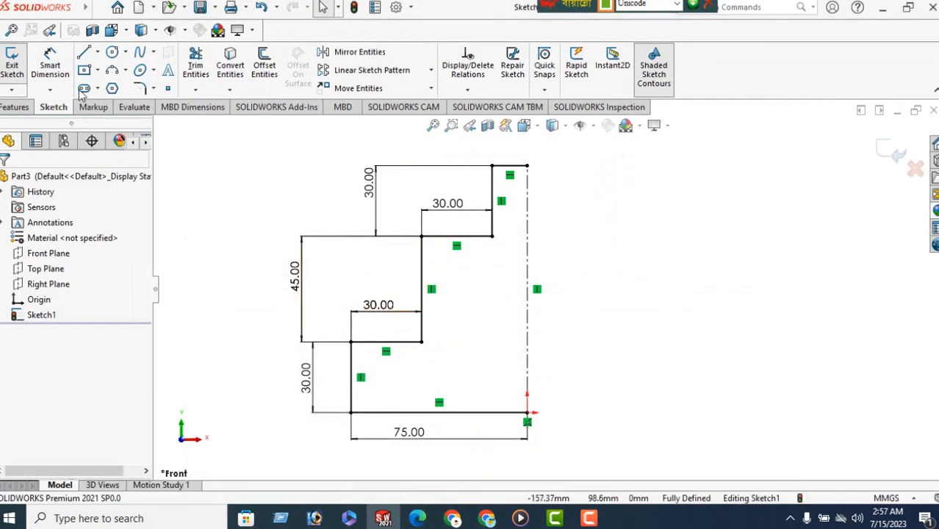
pyautogui.click(50, 64)
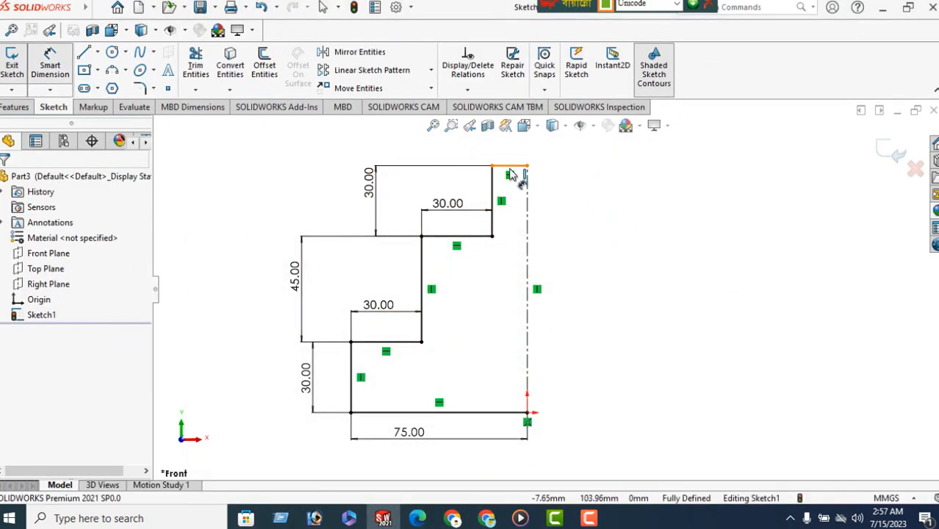
pyautogui.click(512, 174)
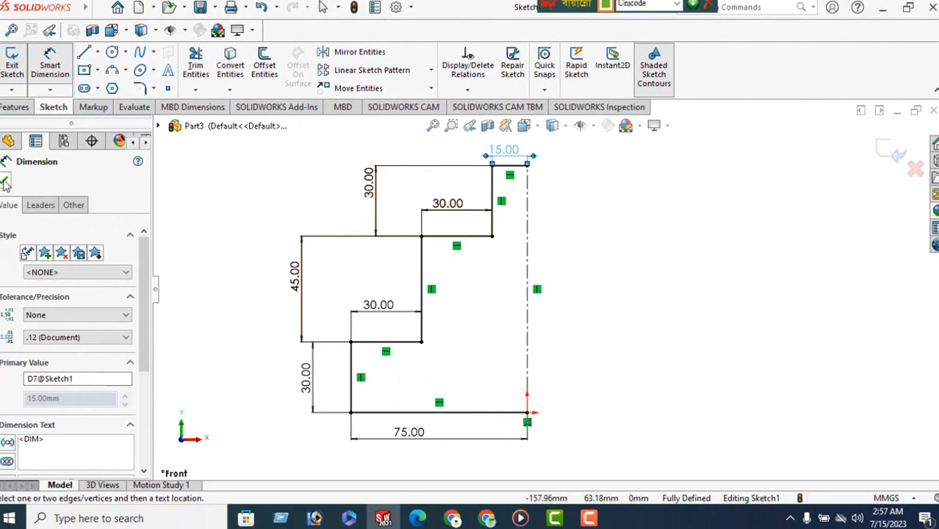
pyautogui.click(5, 183)
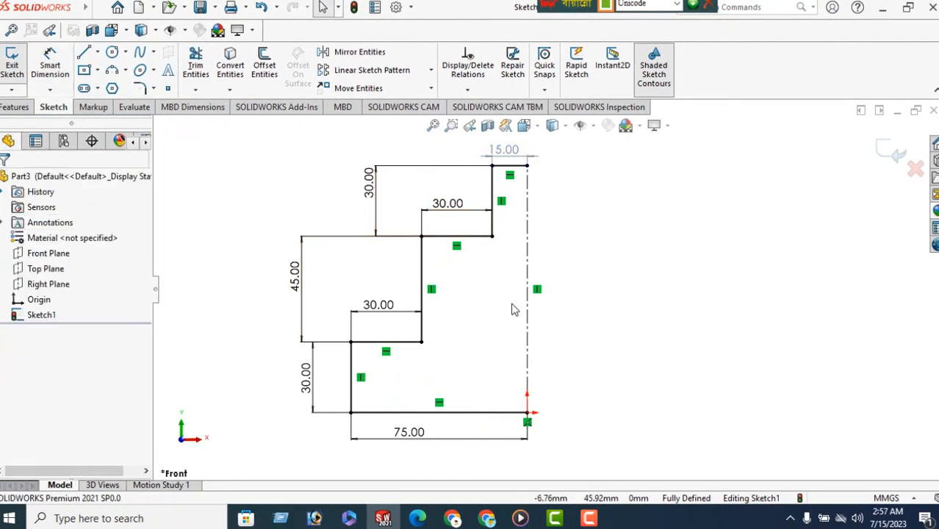
# Mirror the complete half profile about the vertical centerline to form the closed symmetrical outline.
pyautogui.moveTo(506, 308)
pyautogui.keyDown('ctrl'); pyautogui.mouseDown(button='middle')
pyautogui.moveTo(485, 337)
pyautogui.moveTo(484, 321)
pyautogui.mouseUp(button='middle'); pyautogui.keyUp('ctrl')
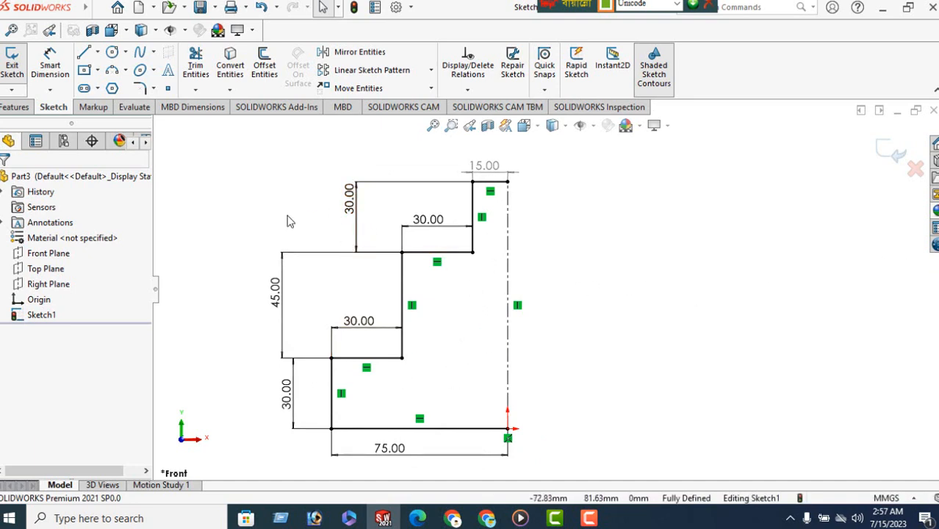
pyautogui.moveTo(236, 147)
pyautogui.mouseDown()
pyautogui.moveTo(660, 403)
pyautogui.moveTo(675, 473)
pyautogui.mouseUp()
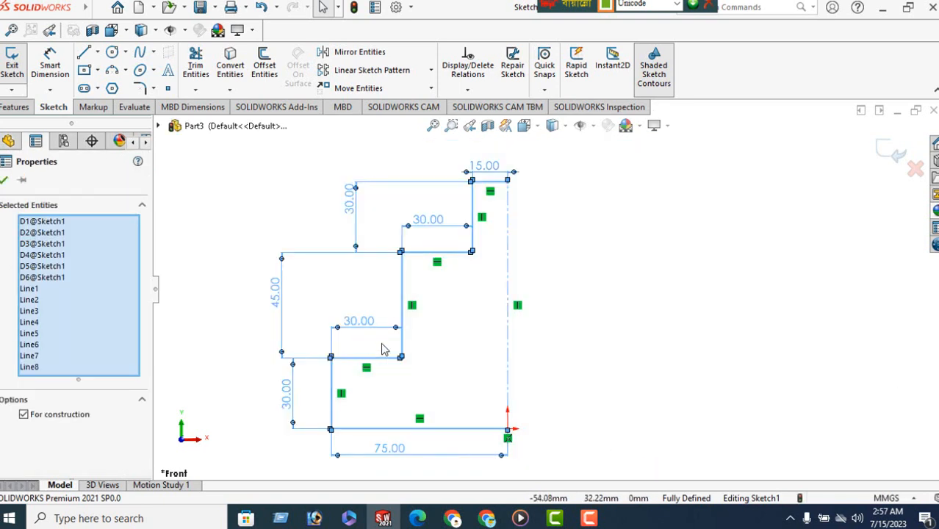
pyautogui.press('Escape')
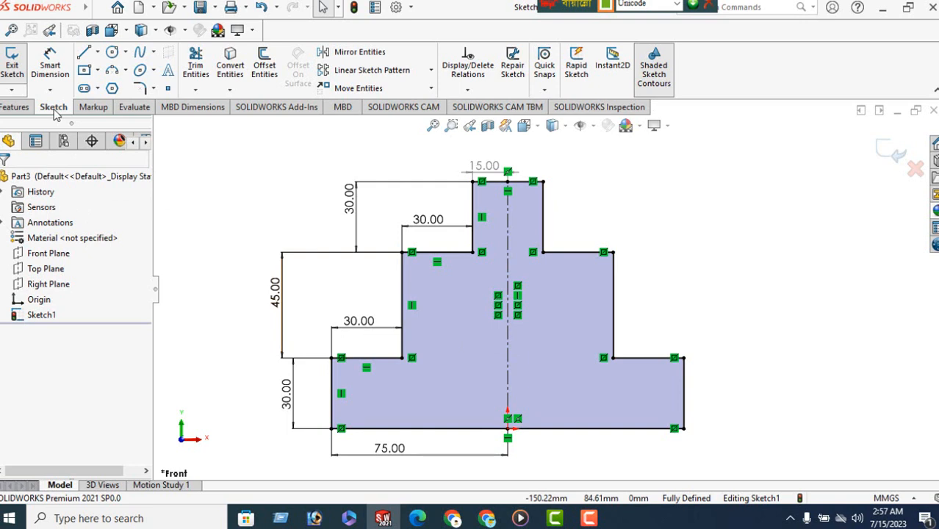
# Trim away the vertical centerline inside the stepped outline with Power trim.
pyautogui.click(196, 65)
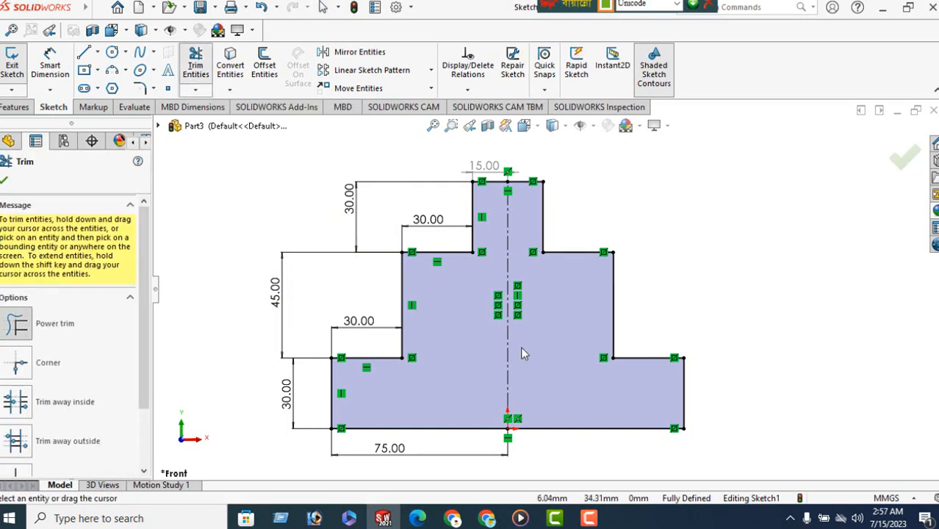
pyautogui.moveTo(498, 367); pyautogui.dragTo(498, 365)
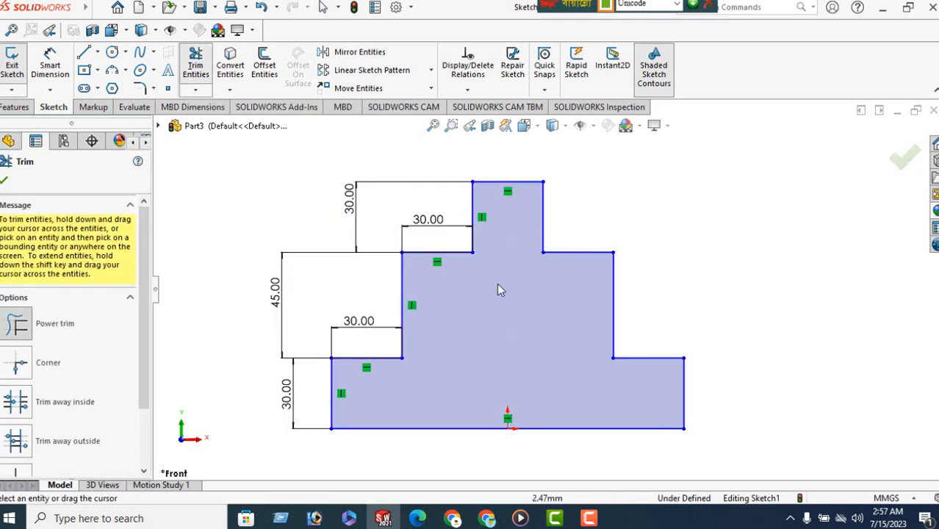
pyautogui.click(5, 182)
# Offset the whole stepped outline bi-directionally by 4.5 mm, with Add dimensions and Select chain turned off.
pyautogui.moveTo(256, 158); pyautogui.dragTo(729, 409)
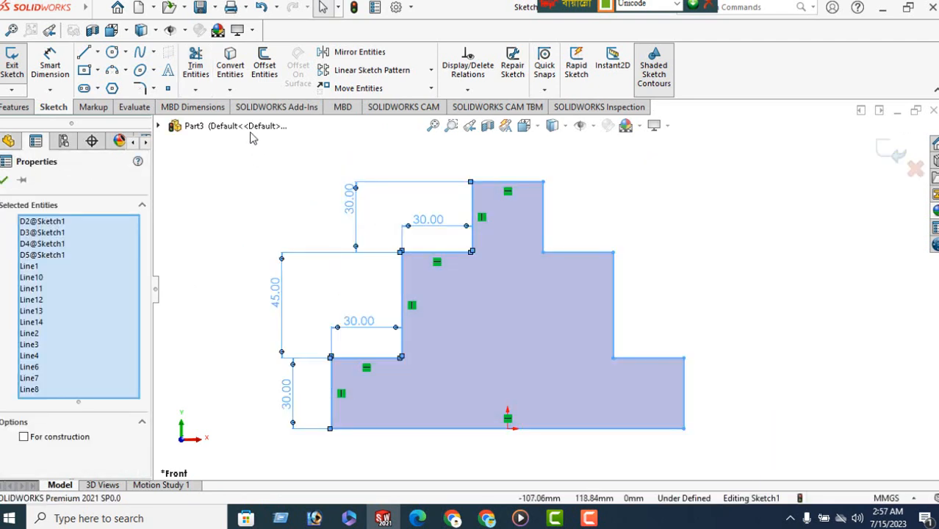
pyautogui.click(264, 70)
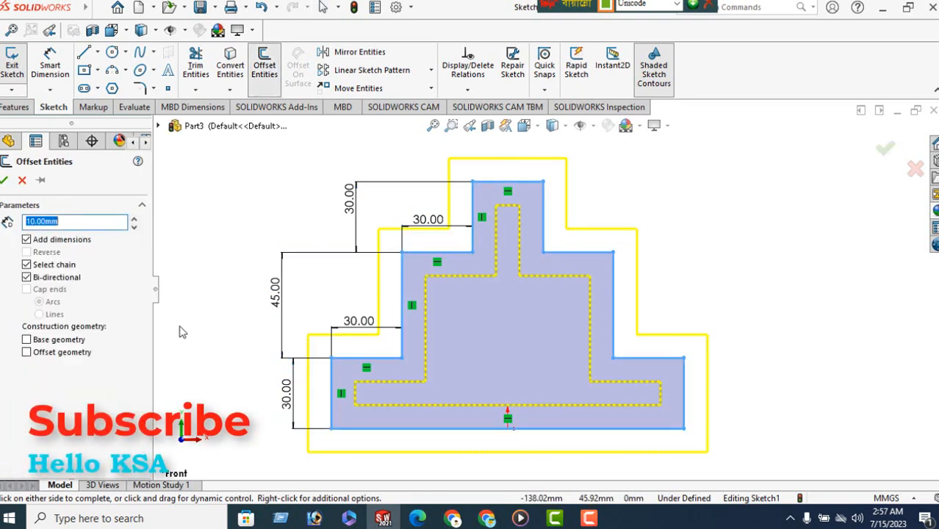
pyautogui.click(27, 279)
pyautogui.click(28, 277)
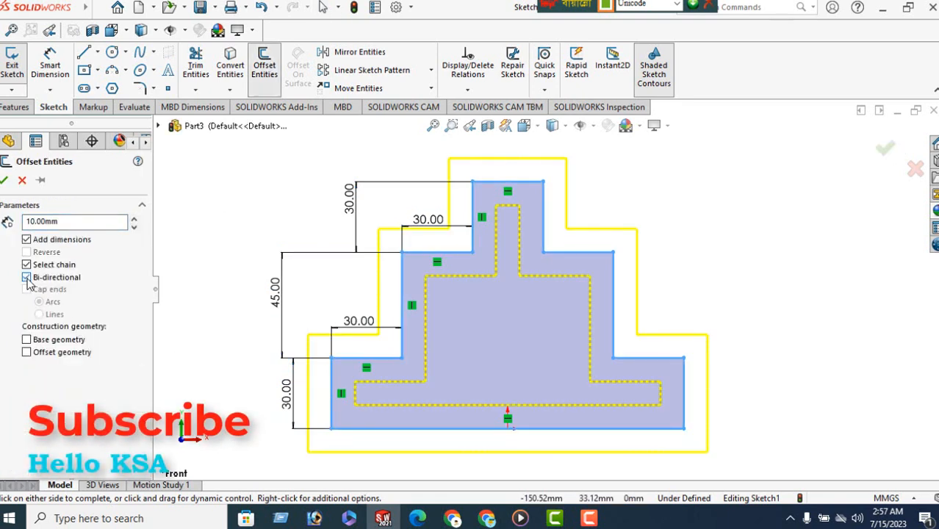
pyautogui.click(27, 265)
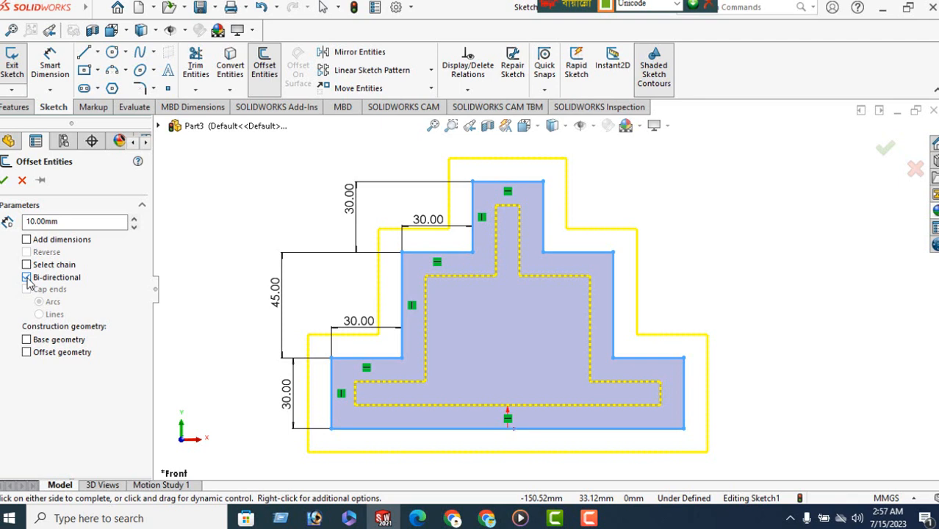
pyautogui.moveTo(59, 221); pyautogui.dragTo(36, 222)
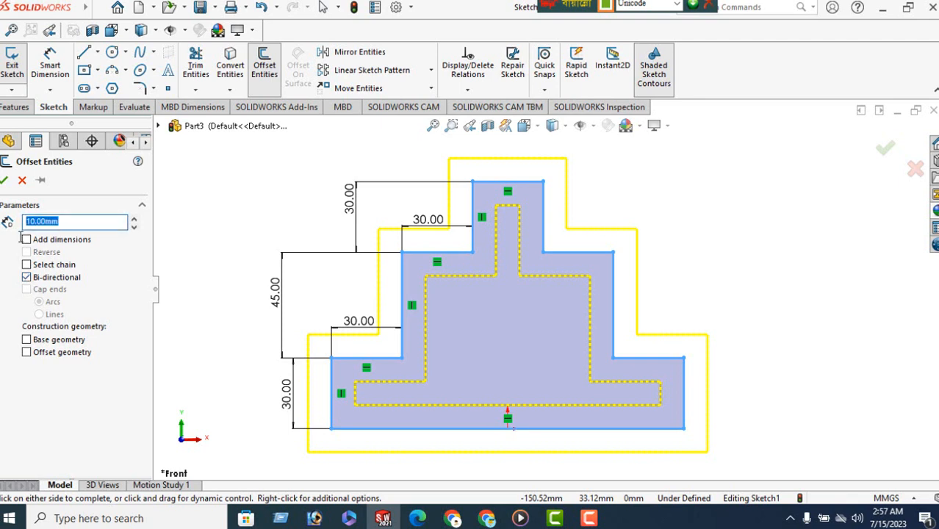
pyautogui.write('4.5')
pyautogui.press('Return')
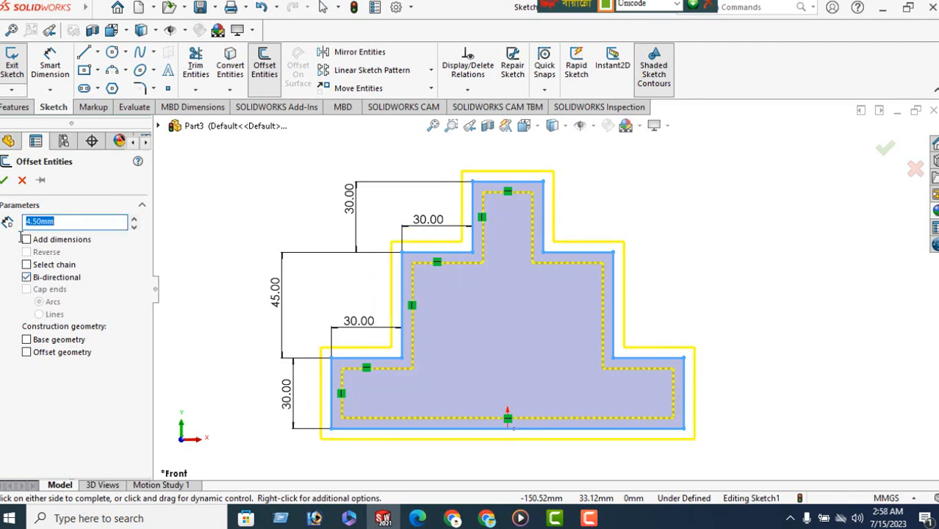
pyautogui.click(4, 181)
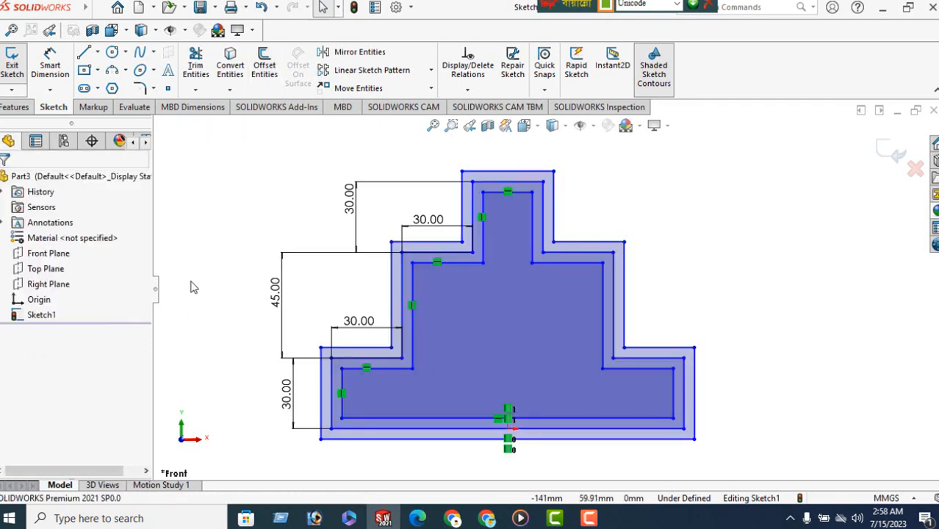
# Trim away the outermost offset loop with Power trim, keeping the original outline and the inner offset.
pyautogui.rightClick(208, 212)
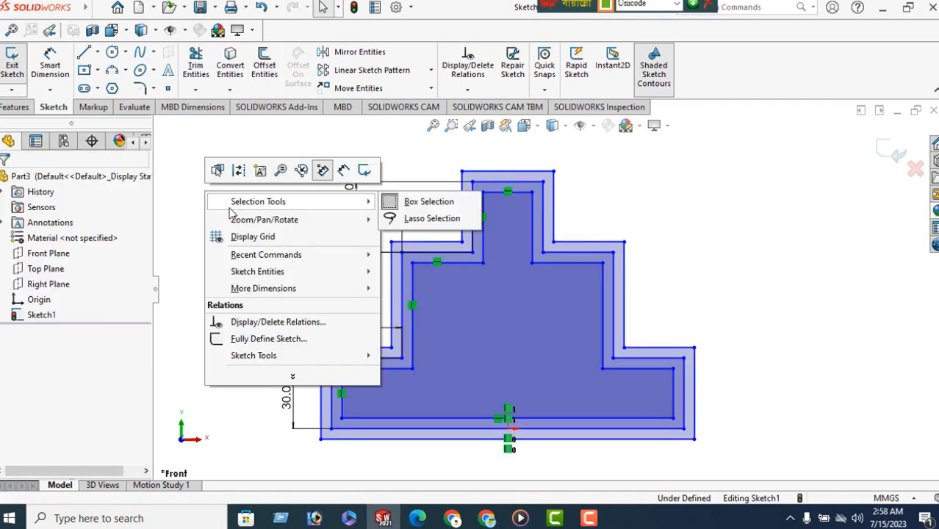
pyautogui.click(189, 199)
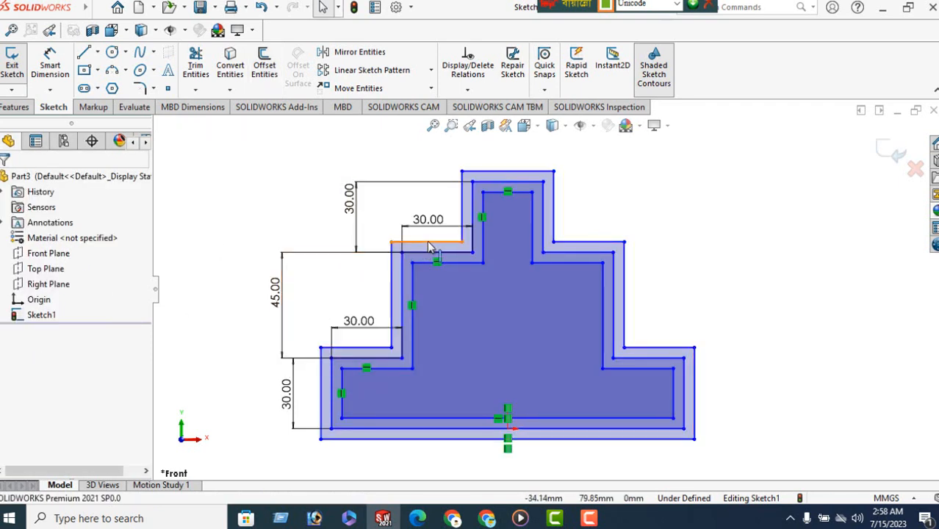
pyautogui.click(200, 73)
pyautogui.moveTo(430, 234)
pyautogui.mouseDown()
pyautogui.moveTo(401, 250)
pyautogui.moveTo(369, 293)
pyautogui.moveTo(359, 340)
pyautogui.moveTo(318, 368)
pyautogui.moveTo(315, 422)
pyautogui.moveTo(328, 445)
pyautogui.moveTo(546, 472)
pyautogui.moveTo(728, 430)
pyautogui.moveTo(704, 421)
pyautogui.moveTo(691, 339)
pyautogui.moveTo(625, 340)
pyautogui.moveTo(630, 248)
pyautogui.moveTo(594, 231)
pyautogui.moveTo(558, 232)
pyautogui.moveTo(556, 154)
pyautogui.moveTo(452, 187)
pyautogui.mouseUp()
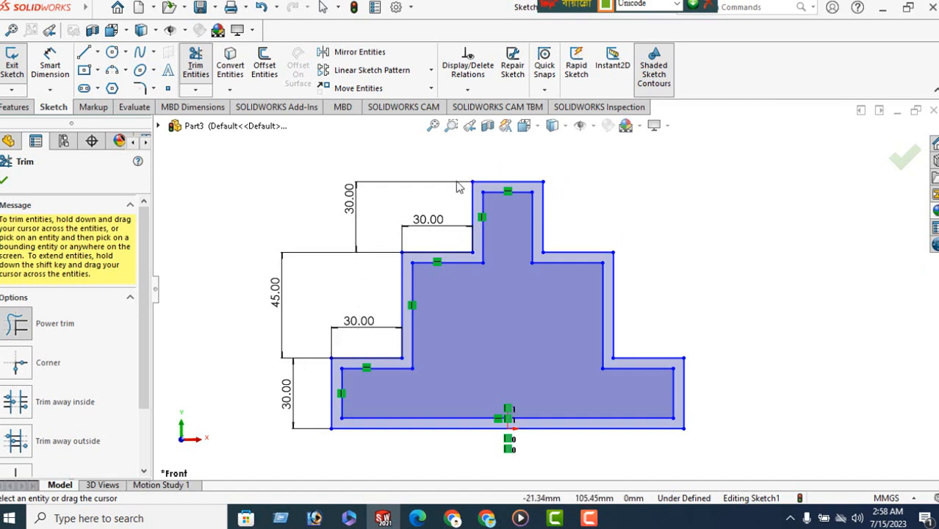
pyautogui.click(4, 182)
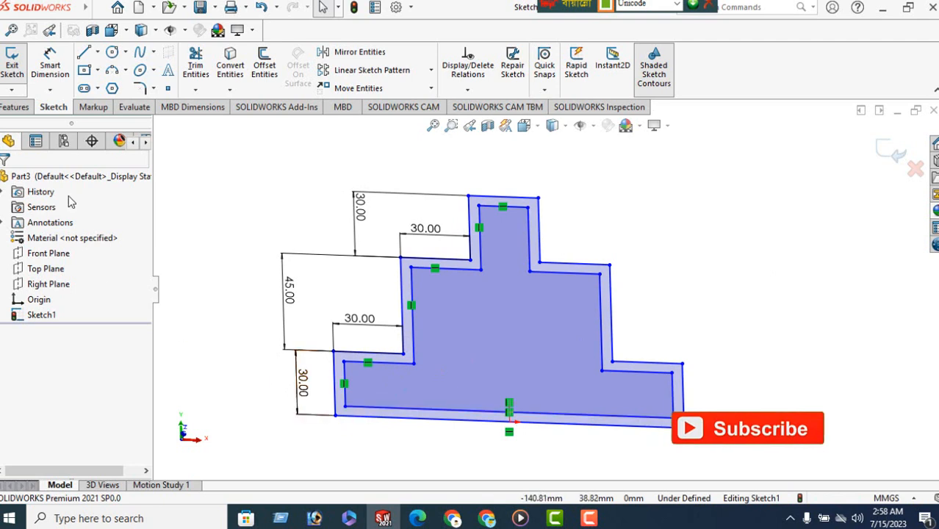
# Extrude the full area inside the outer stepped outline into a solid boss.
pyautogui.click(14, 107)
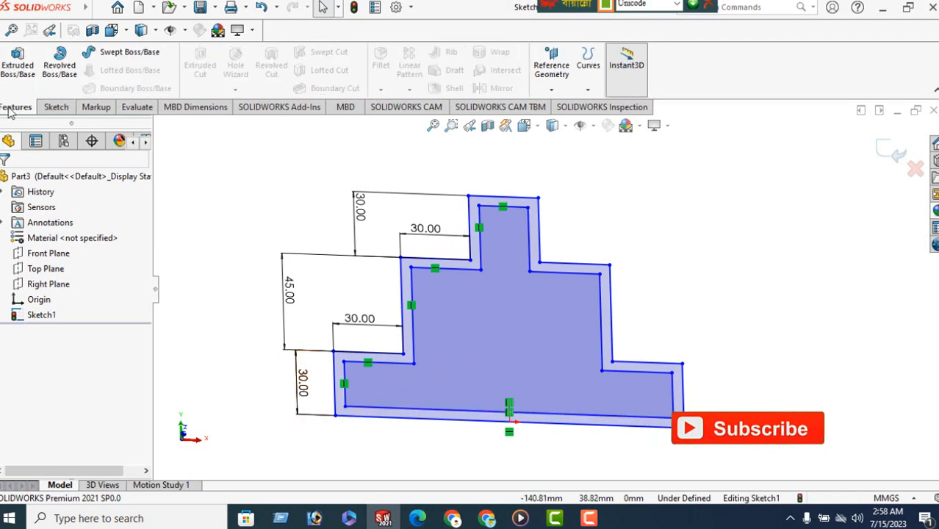
pyautogui.click(18, 65)
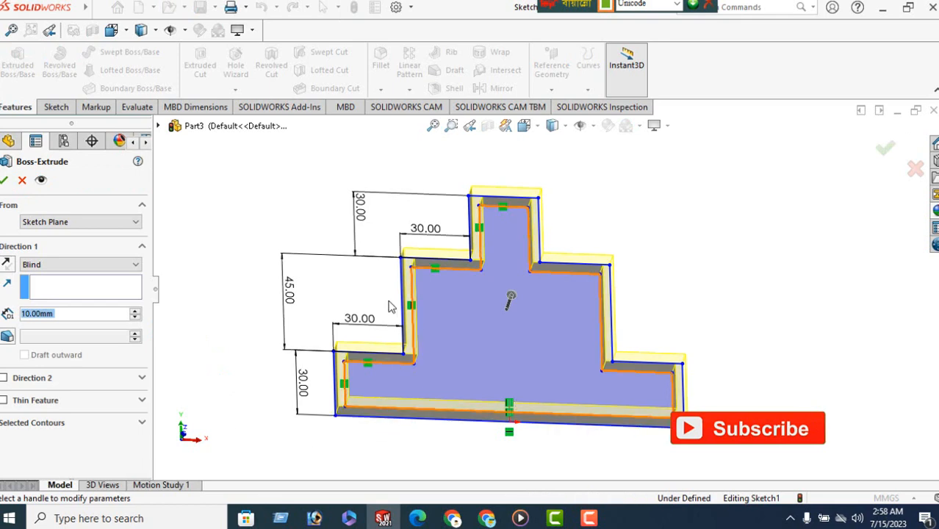
pyautogui.moveTo(392, 307); pyautogui.dragTo(287, 210, button='middle')
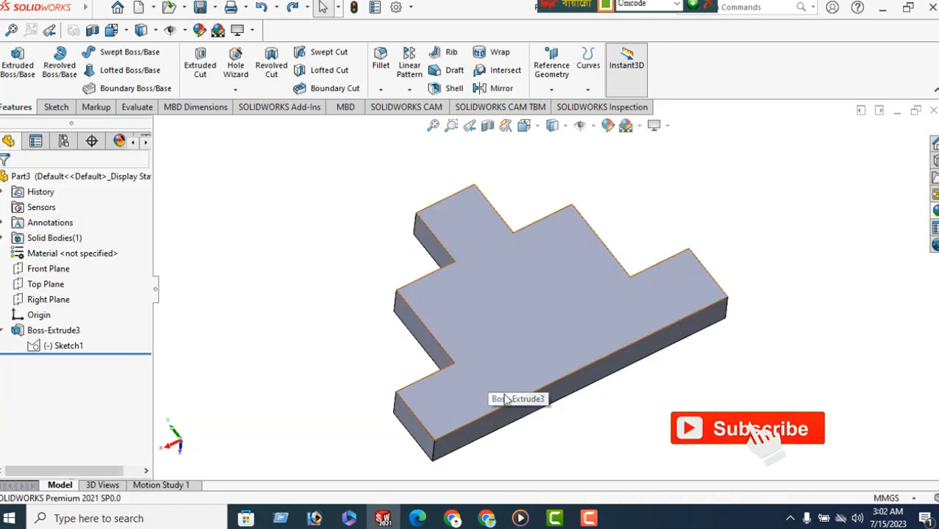
pyautogui.moveTo(562, 357); pyautogui.dragTo(566, 273, button='middle')
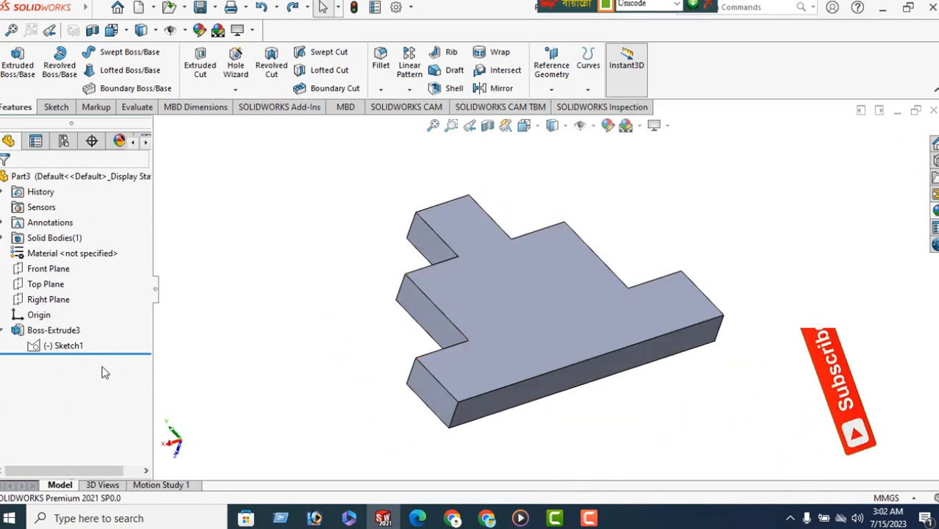
pyautogui.moveTo(436, 342); pyautogui.dragTo(541, 303, button='middle')
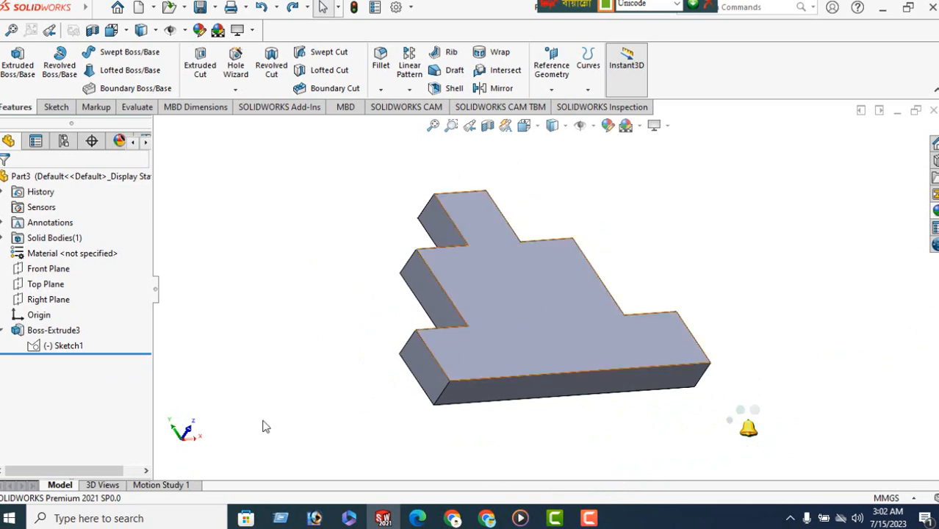
# Start an extruded cut from Sketch1 and add the region inside the inner outline as the contour, with a blind depth of 10.5 mm.
pyautogui.click(66, 345)
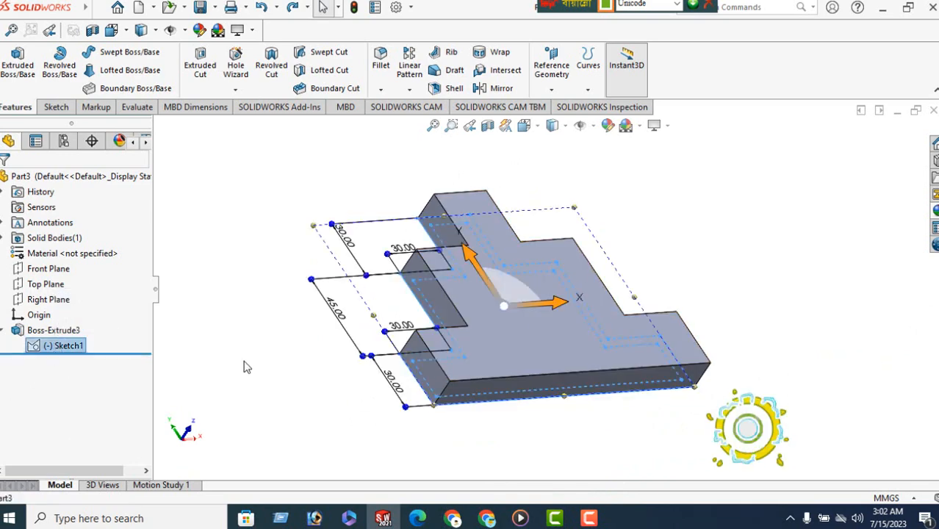
pyautogui.moveTo(246, 367)
pyautogui.mouseDown(button='middle')
pyautogui.moveTo(391, 216)
pyautogui.moveTo(380, 147)
pyautogui.mouseUp(button='middle')
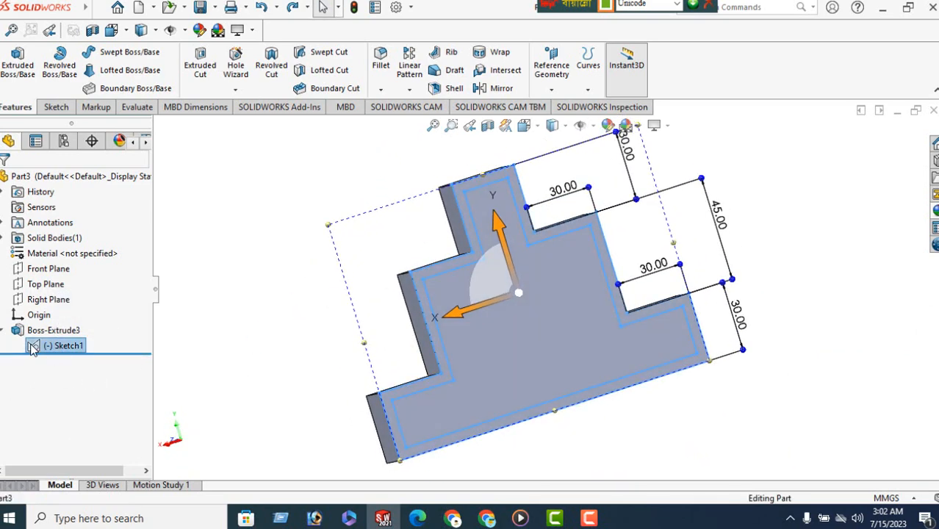
pyautogui.moveTo(859, 422); pyautogui.dragTo(279, 330, button='middle')
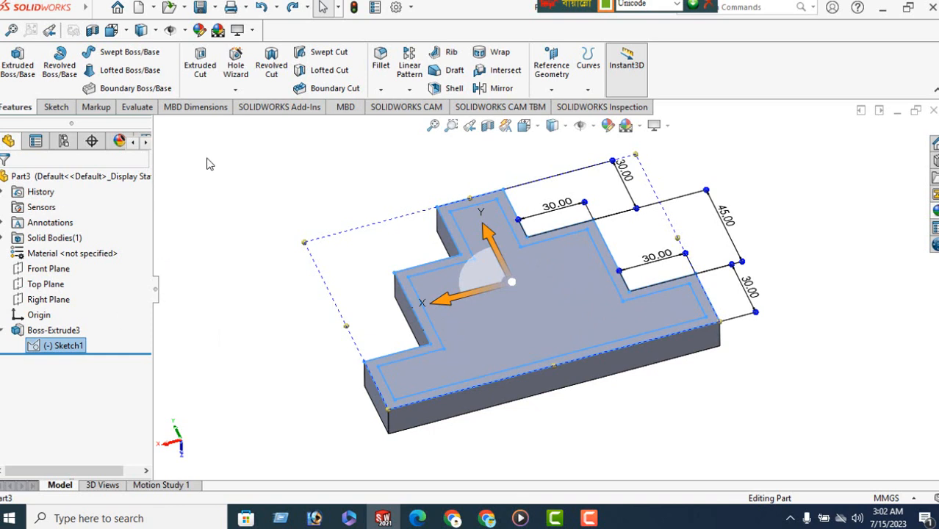
pyautogui.click(200, 65)
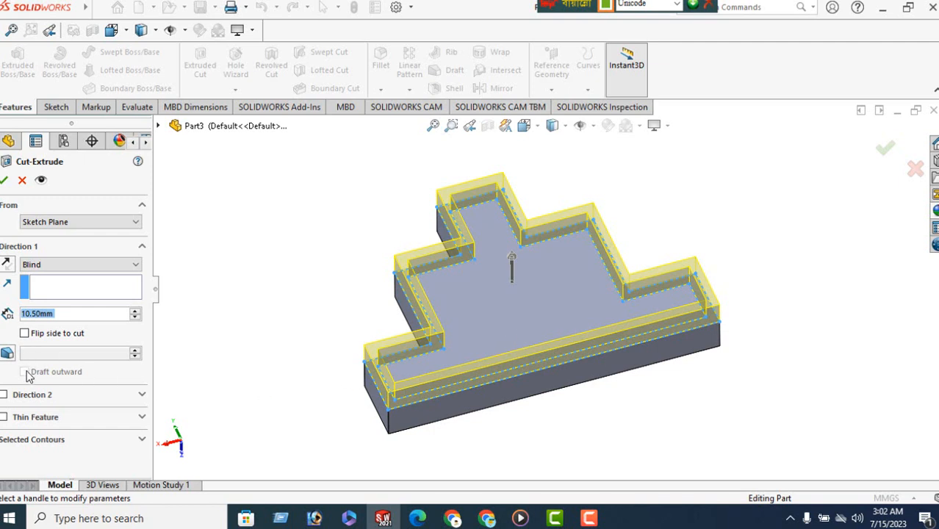
pyautogui.click(56, 448)
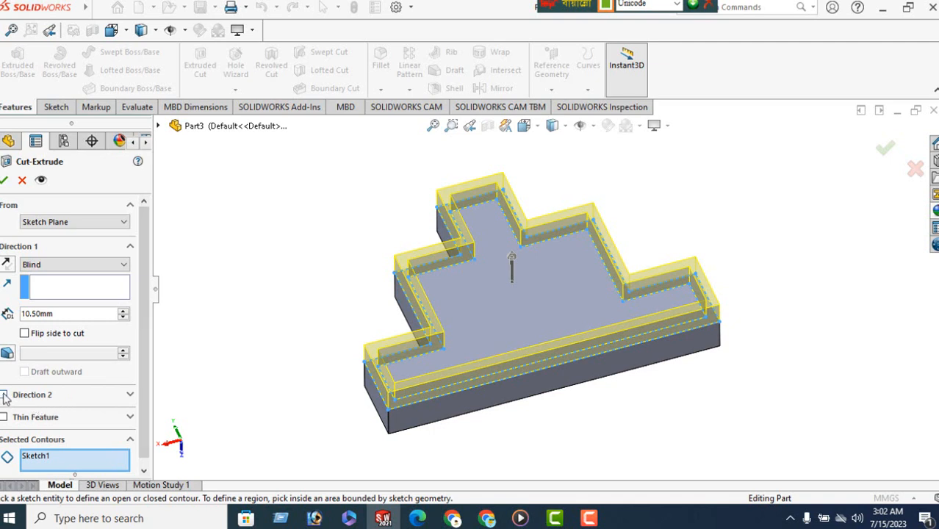
pyautogui.click(25, 334)
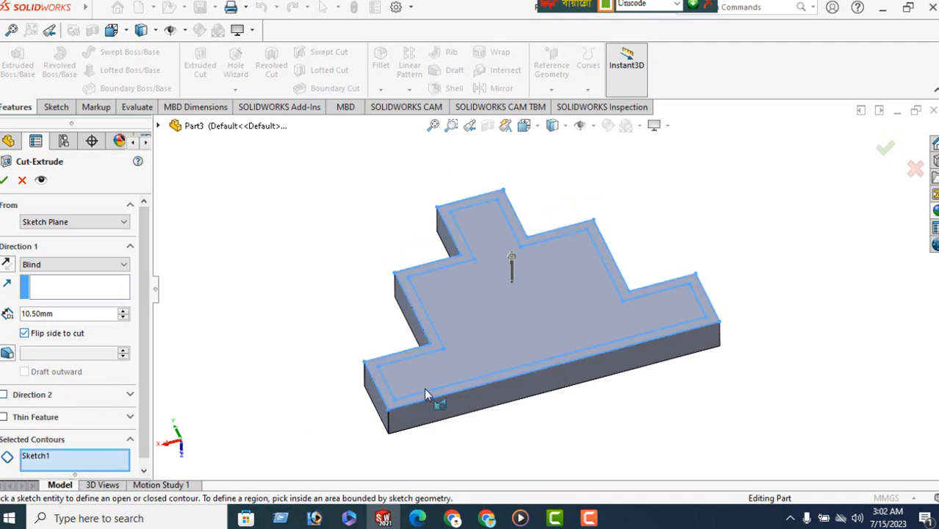
pyautogui.click(494, 318)
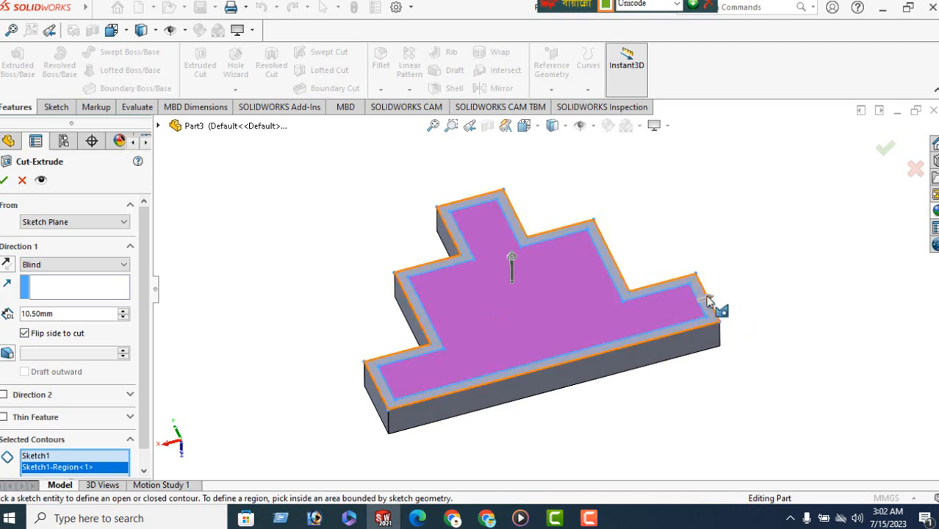
pyautogui.click(710, 302)
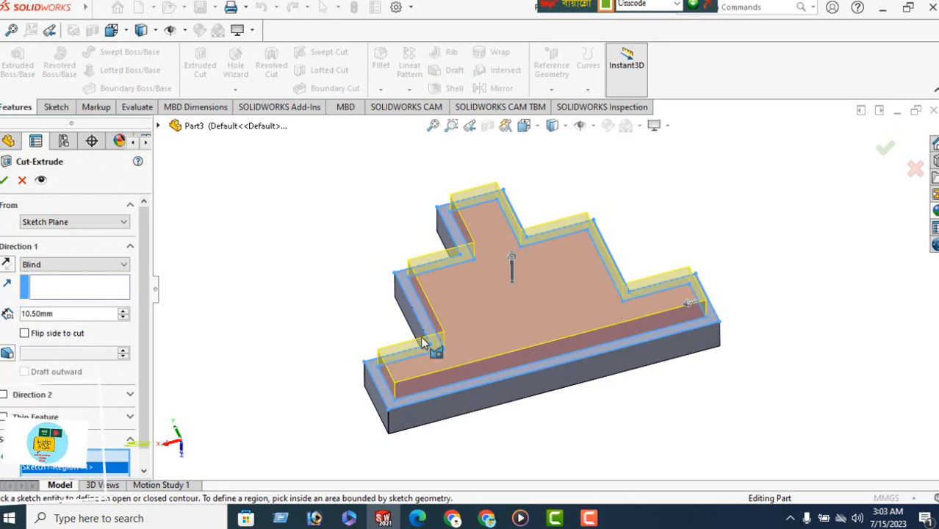
# Reverse the cut direction into the body, leave the cut side unflipped, and complete the 10.5 mm deep pocket.
pyautogui.click(25, 333)
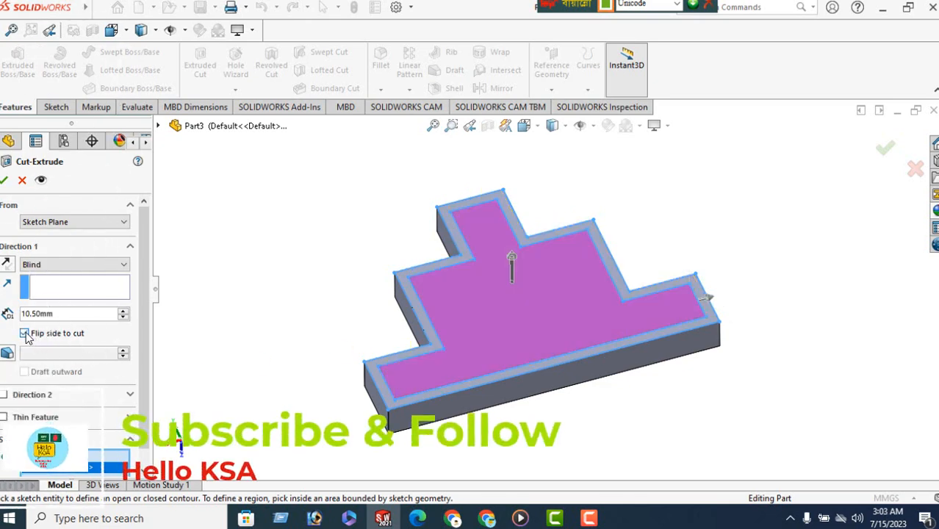
pyautogui.click(706, 303)
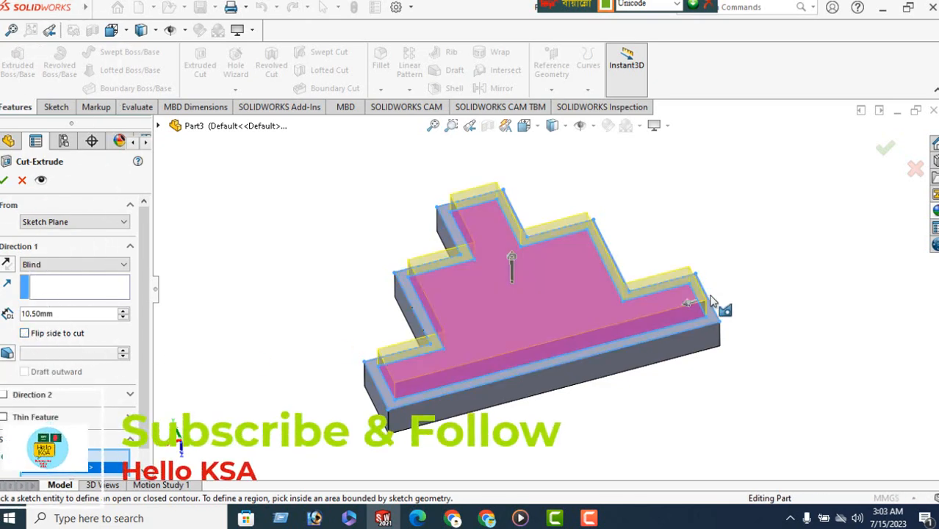
pyautogui.scroll(-1, 51, 416)
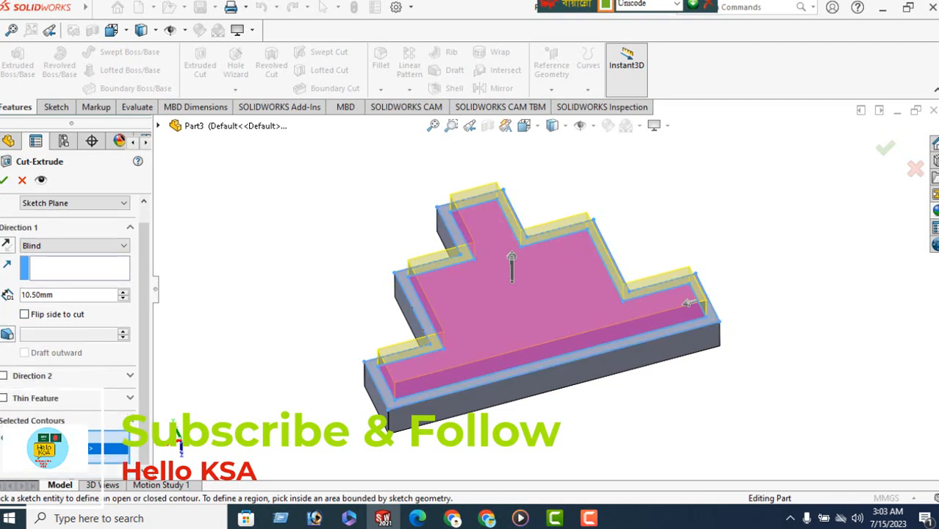
pyautogui.click(520, 258)
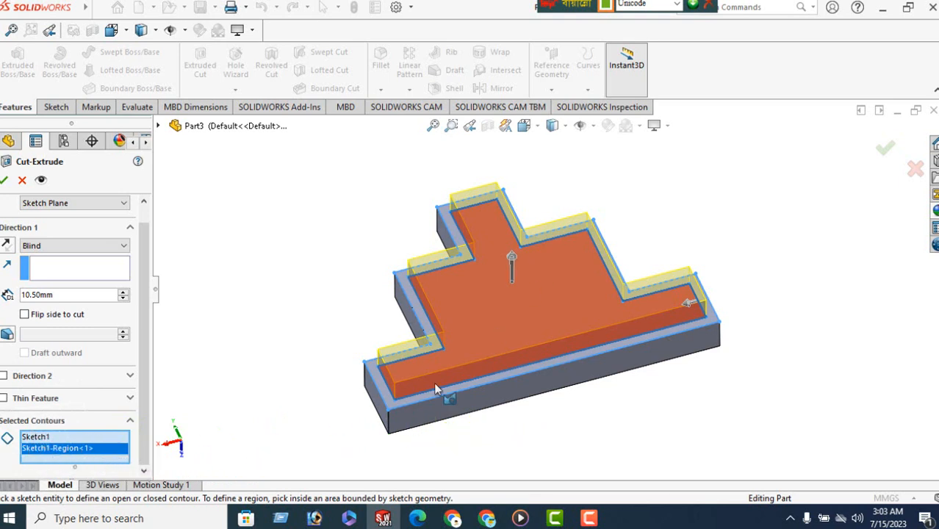
pyautogui.click(6, 246)
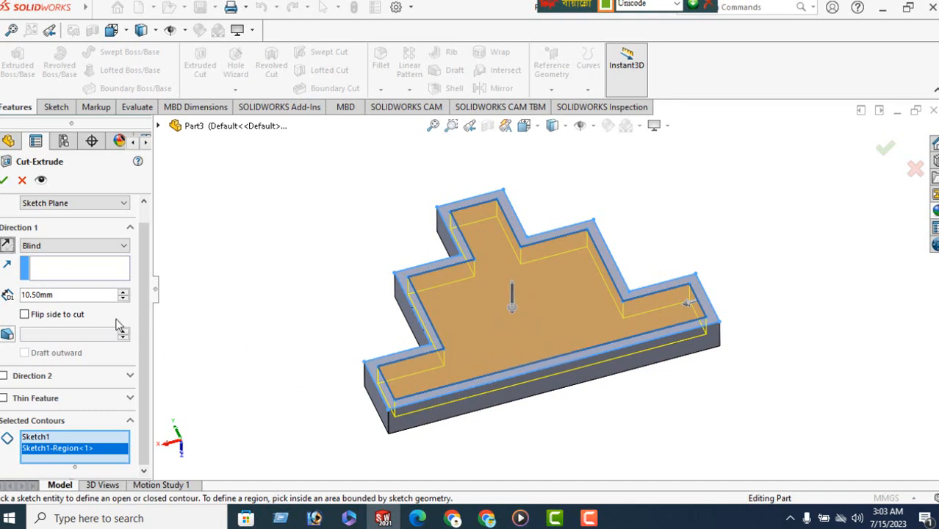
pyautogui.click(4, 181)
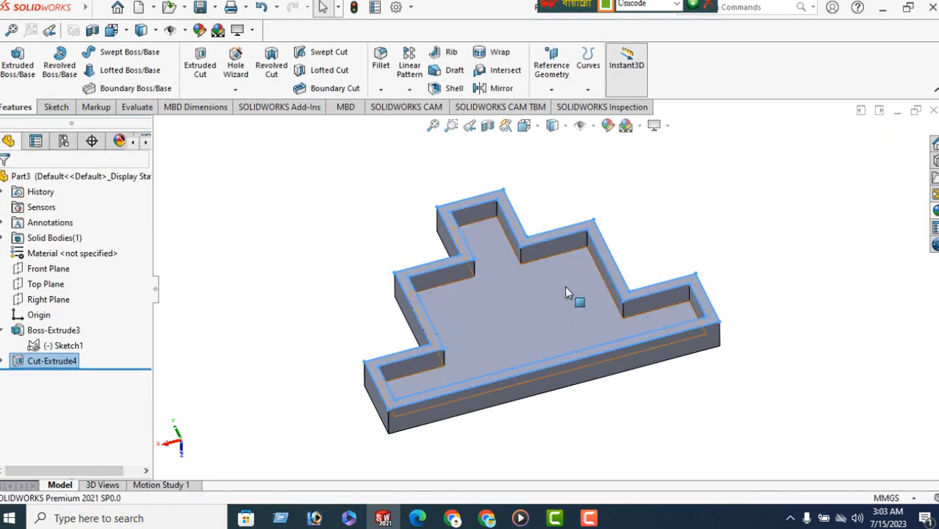
# Inspect the pocketed tray from several angles and compare it with the Exercise-14 drawing in Edge, returning to SOLIDWORKS.
pyautogui.moveTo(619, 402); pyautogui.dragTo(714, 344, button='middle')
pyautogui.moveTo(252, 397); pyautogui.dragTo(738, 417, button='middle')
pyautogui.moveTo(291, 298); pyautogui.dragTo(267, 310, button='middle')
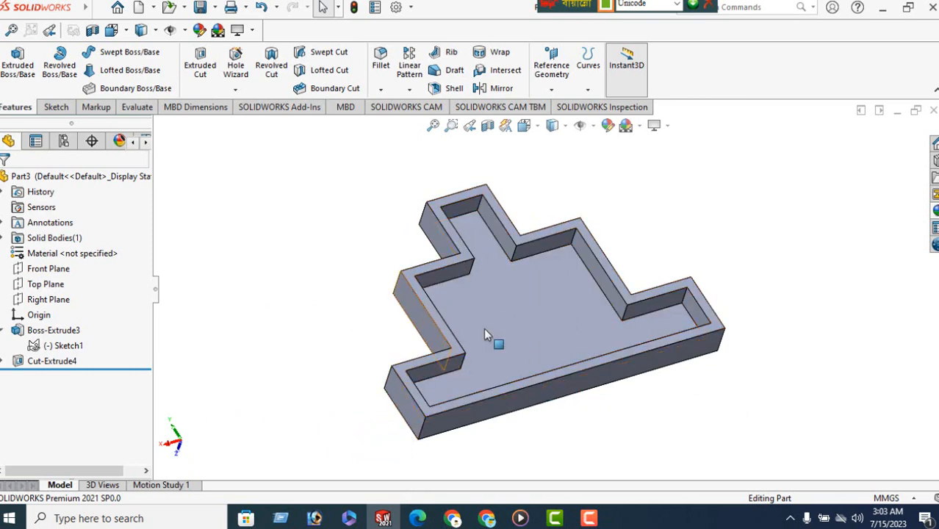
pyautogui.click(418, 518)
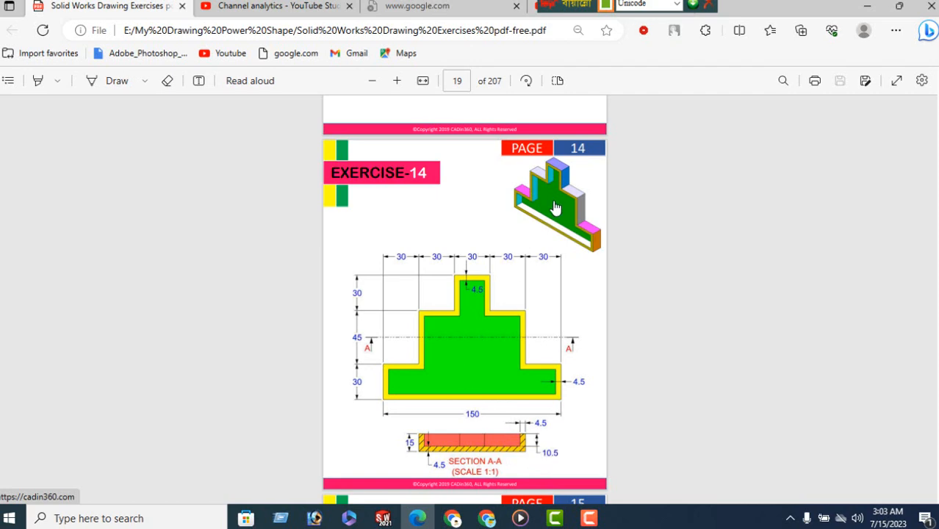
pyautogui.click(382, 518)
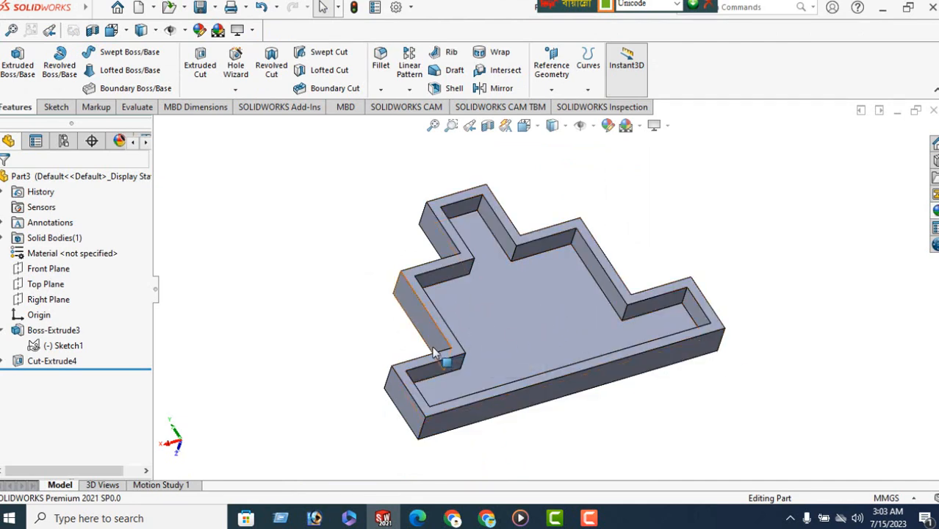
# Apply a copper appearance from the metal appearances to the whole tray.
pyautogui.click(935, 211)
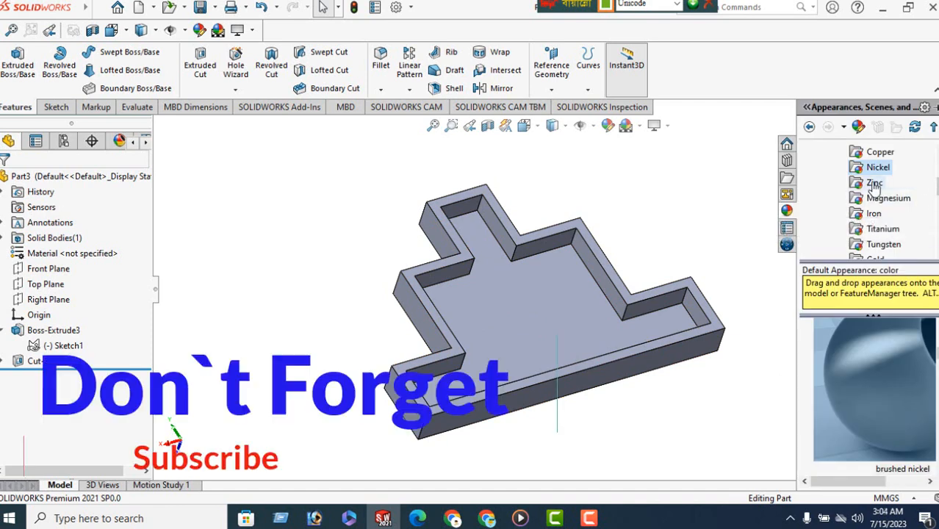
pyautogui.scroll(1, 872, 209)
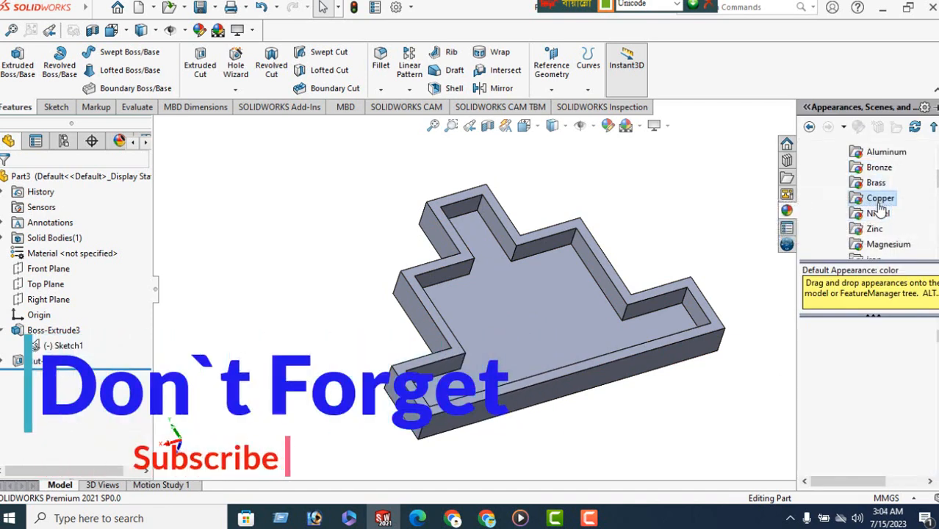
pyautogui.click(879, 198)
pyautogui.click(882, 374)
pyautogui.doubleClick(882, 374)
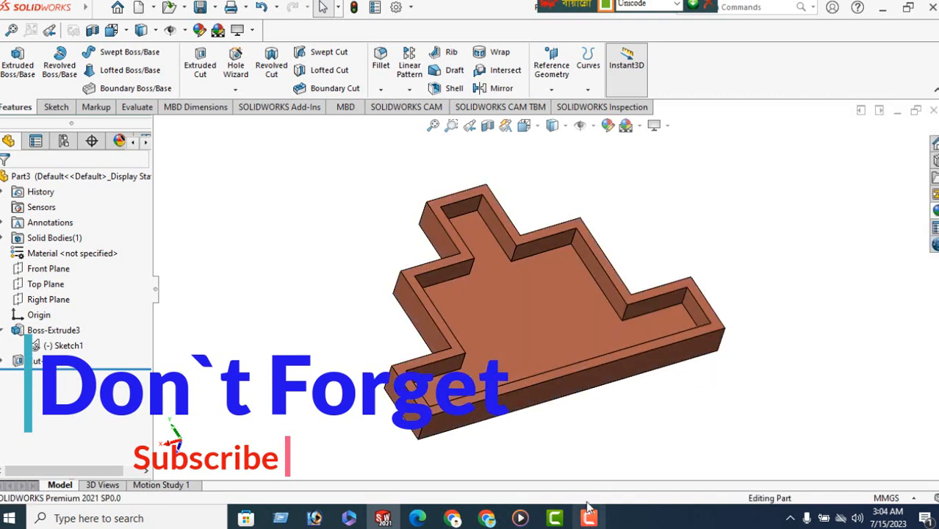
pyautogui.click(555, 519)
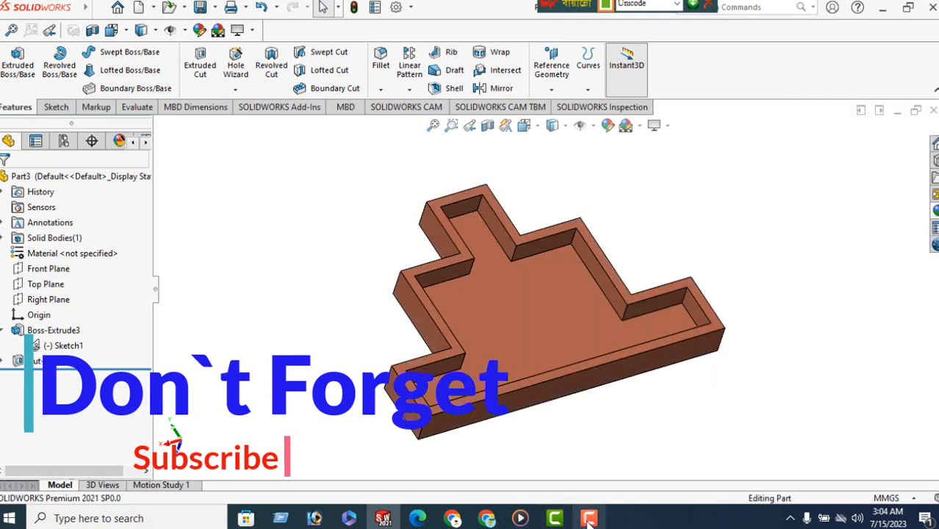